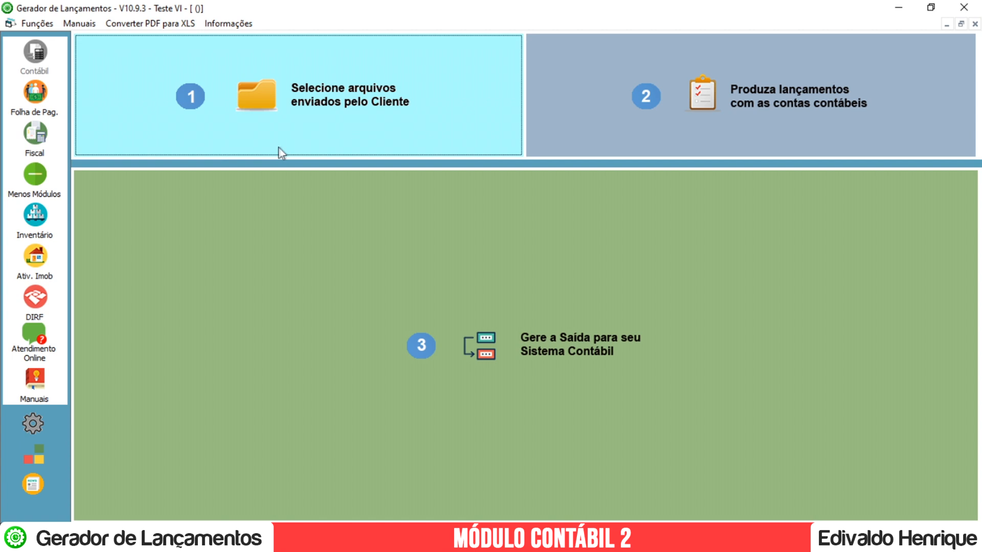
Load Lancamentos.xls from the PLANILHAS DE TESTE\LancaMulti folder as the client's file
click(267, 130)
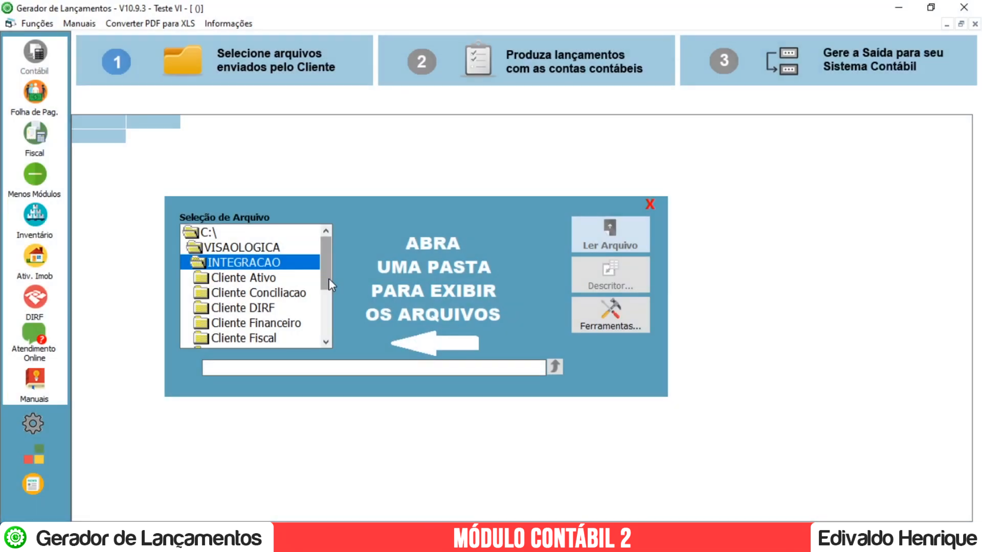
drag(330, 278, 330, 342)
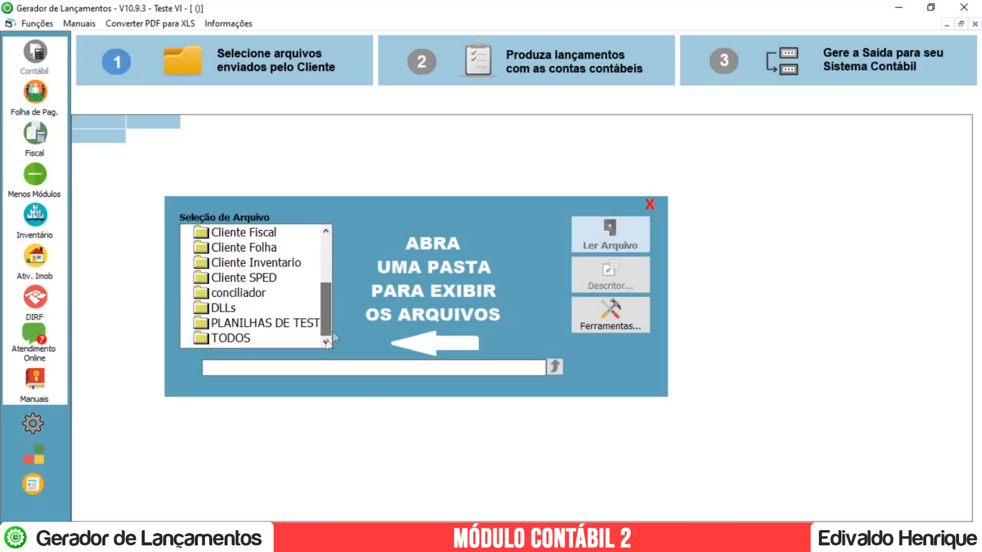
double_click(248, 323)
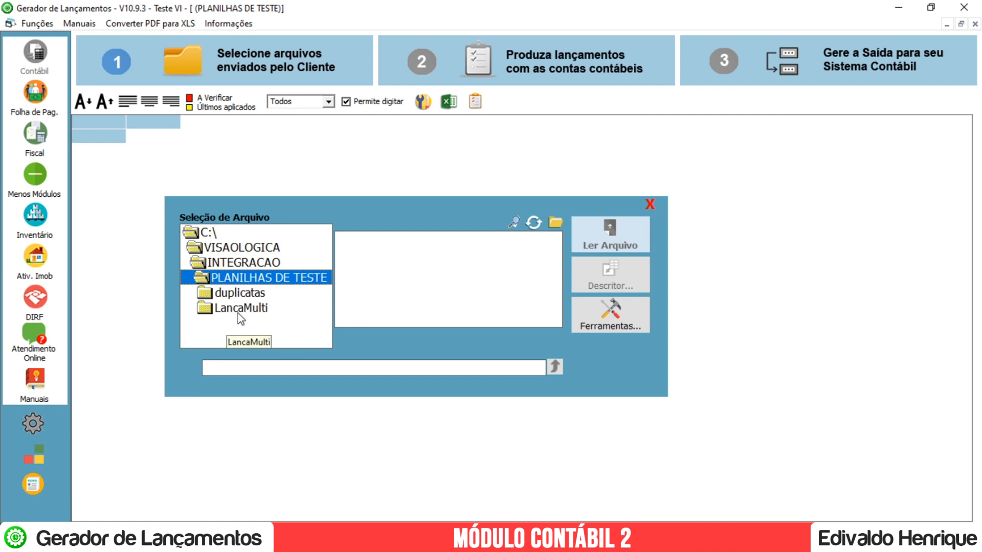
double_click(238, 312)
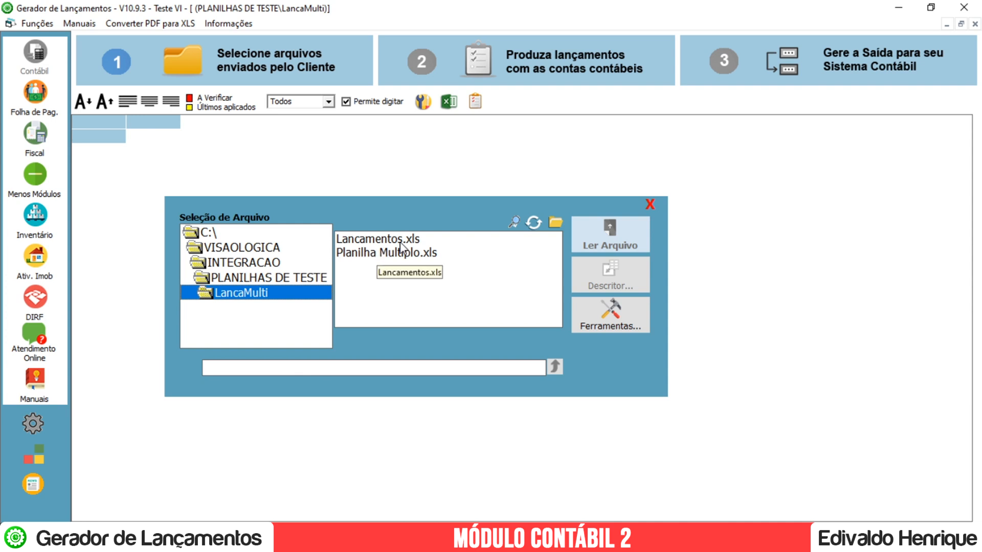
click(378, 239)
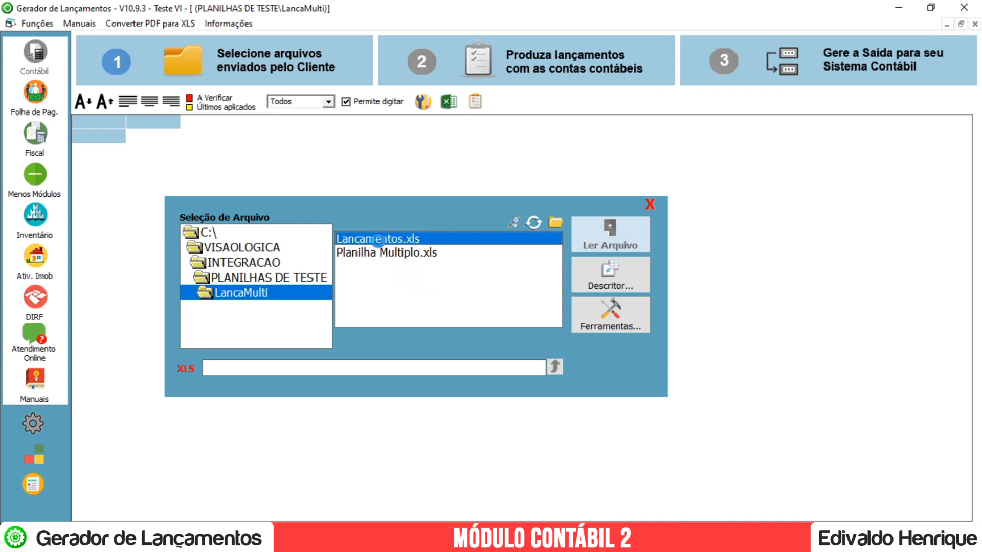
click(625, 233)
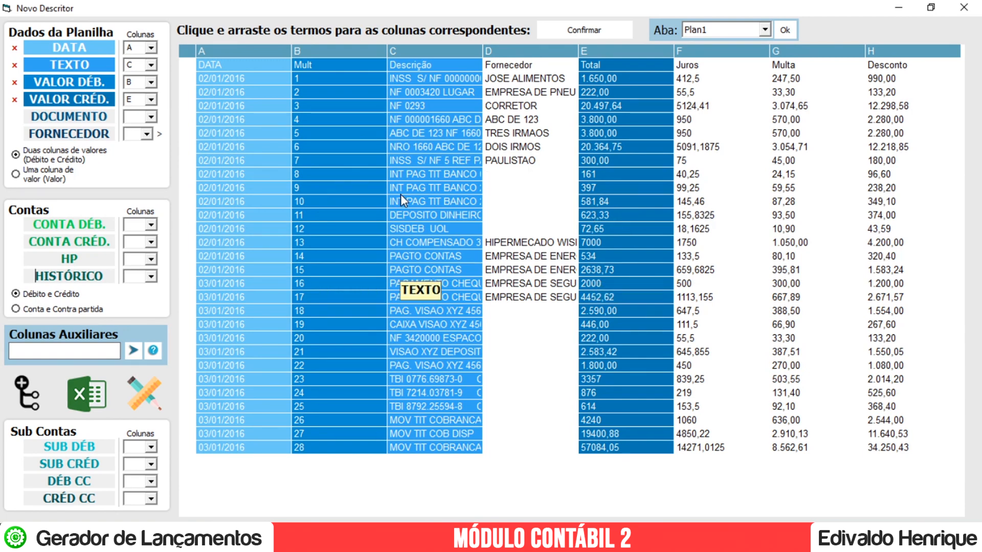
Clear the column assignments of VALOR CRÉD., TEXTO, VALOR DÉB. and DATA in the descriptor
click(14, 100)
click(14, 65)
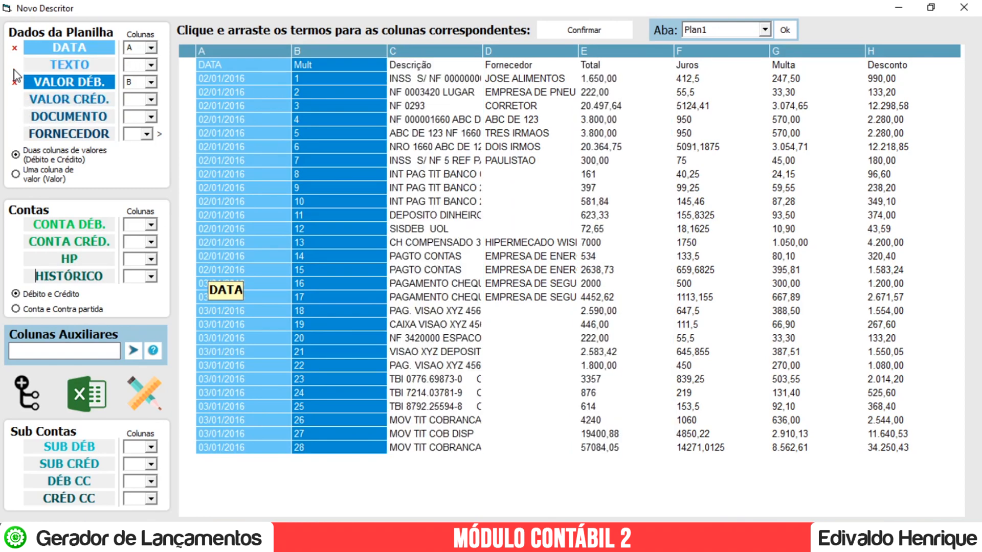
click(14, 82)
click(15, 49)
Assign DATA to column A, TEXTO to column C and VALOR DÉB. to column E
drag(75, 53, 225, 110)
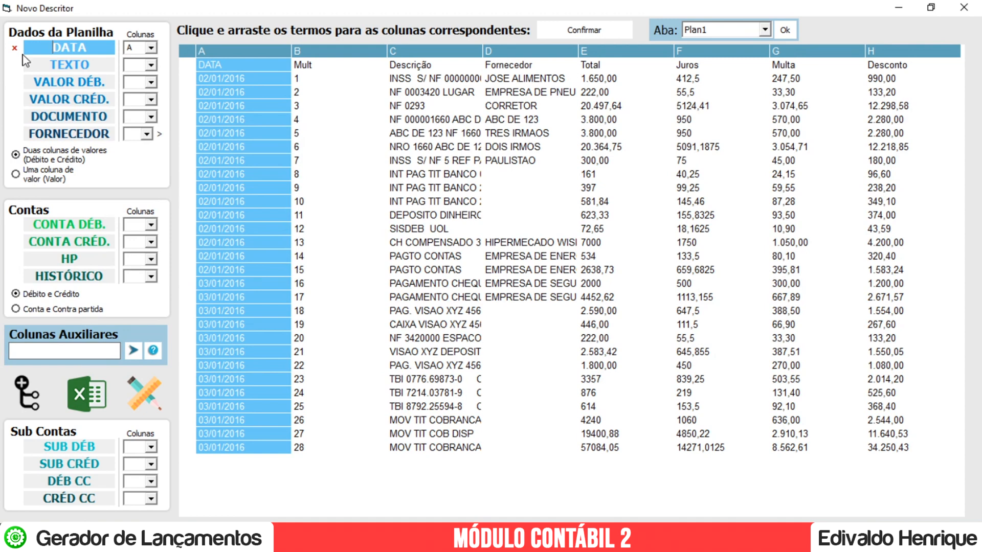
drag(67, 61, 407, 89)
drag(84, 83, 592, 87)
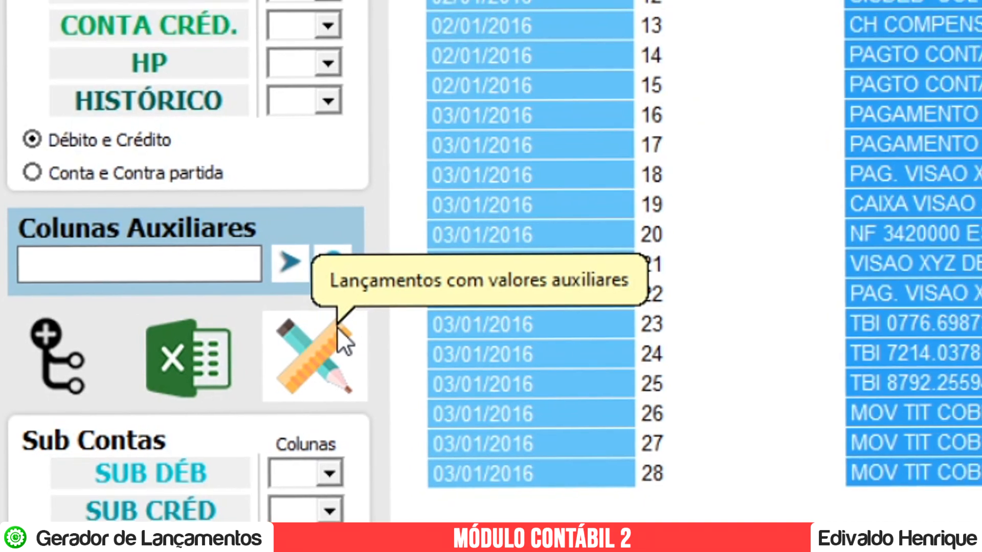
Configure the entries with auxiliary values: column F for Juros, column H for Desc and column G for Multa
click(379, 322)
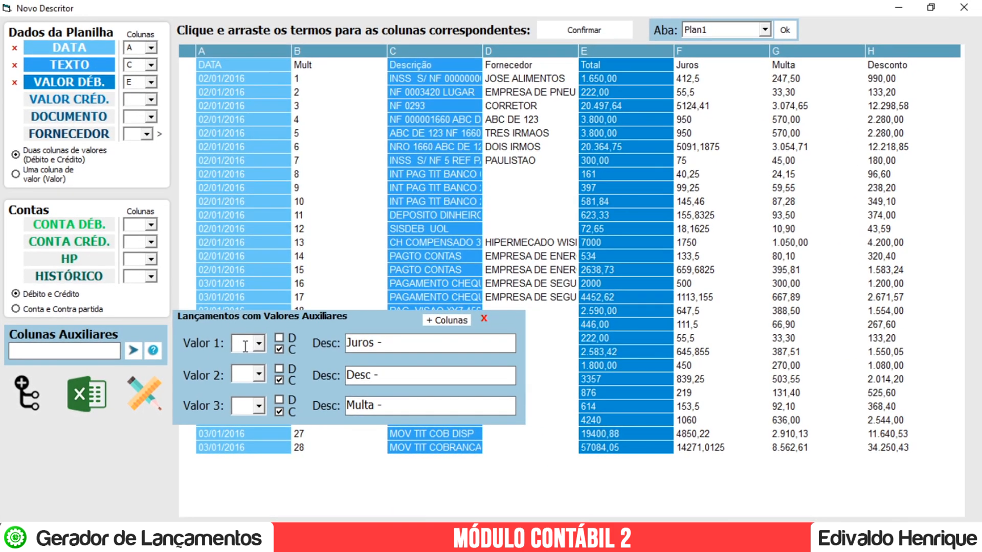
click(245, 347)
text(F)
click(249, 370)
text(H)
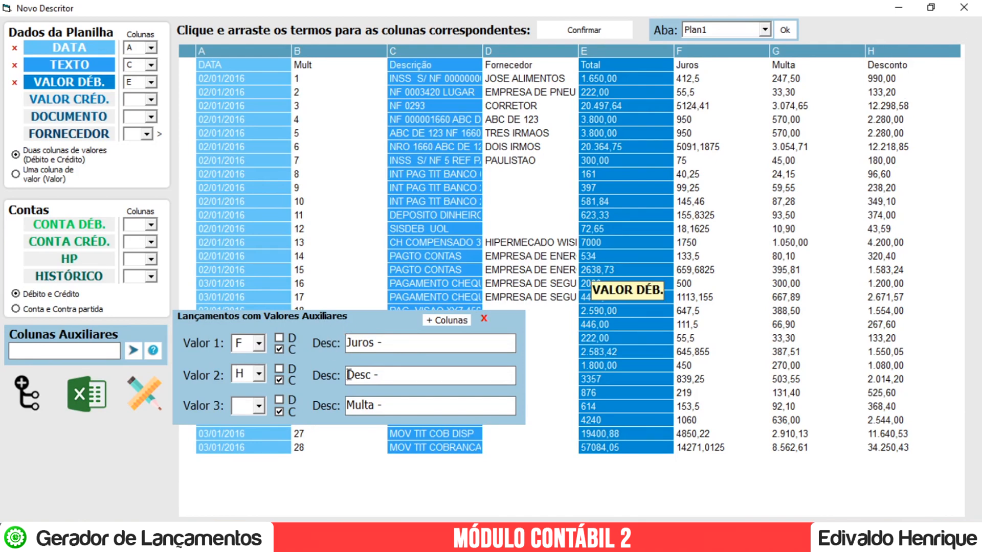
click(242, 410)
text(G)
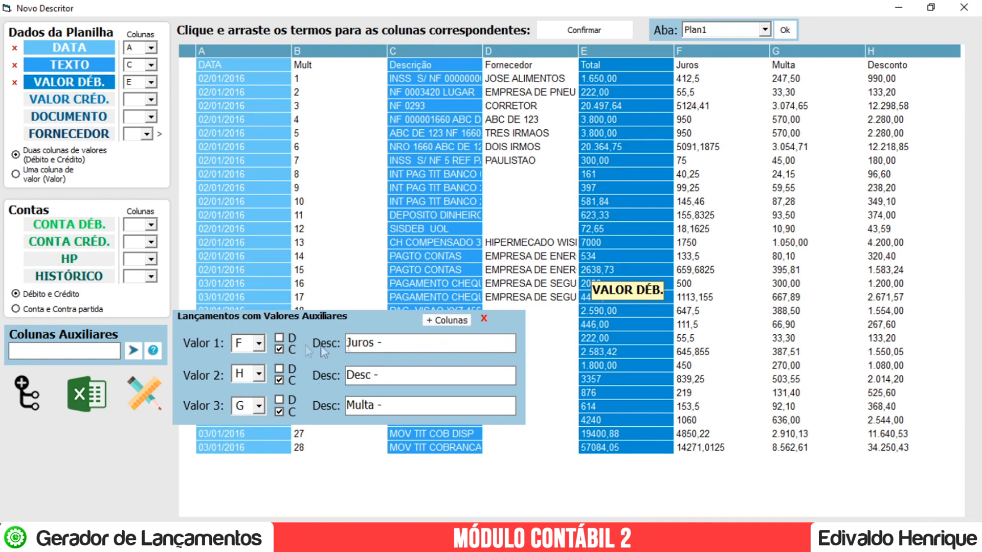
click(484, 318)
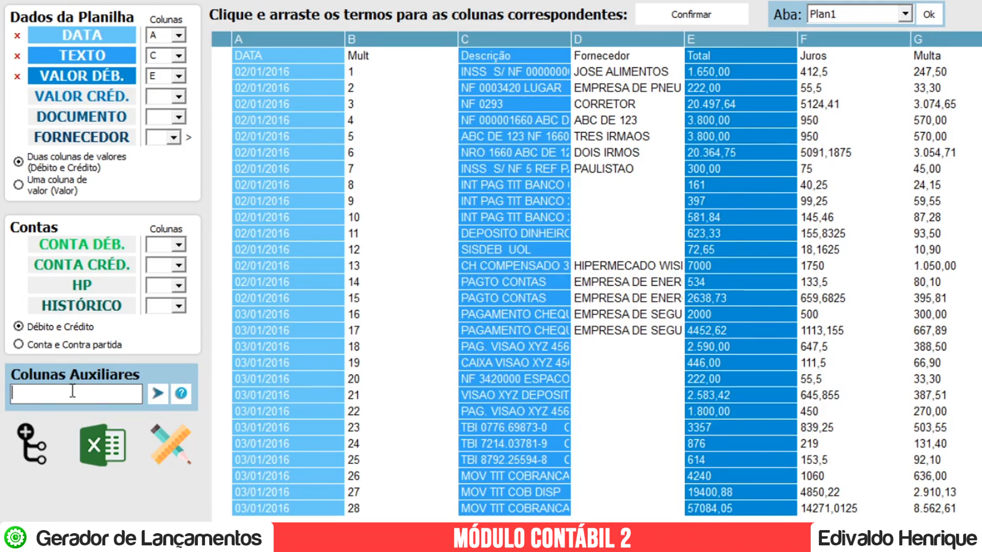
Set column B as the auxiliary column and confirm the descriptor to generate the entries
text(B)
click(738, 17)
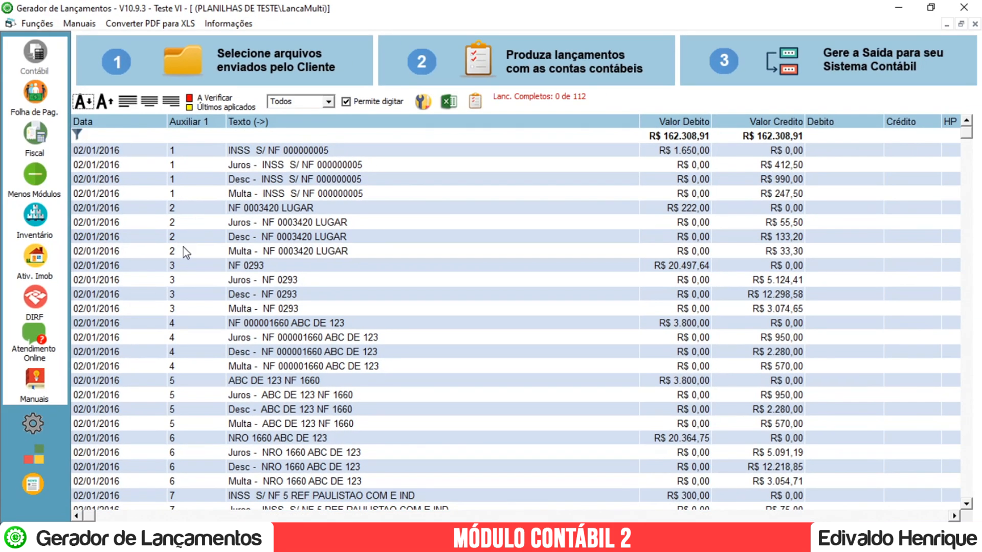
mouse_move(184, 192)
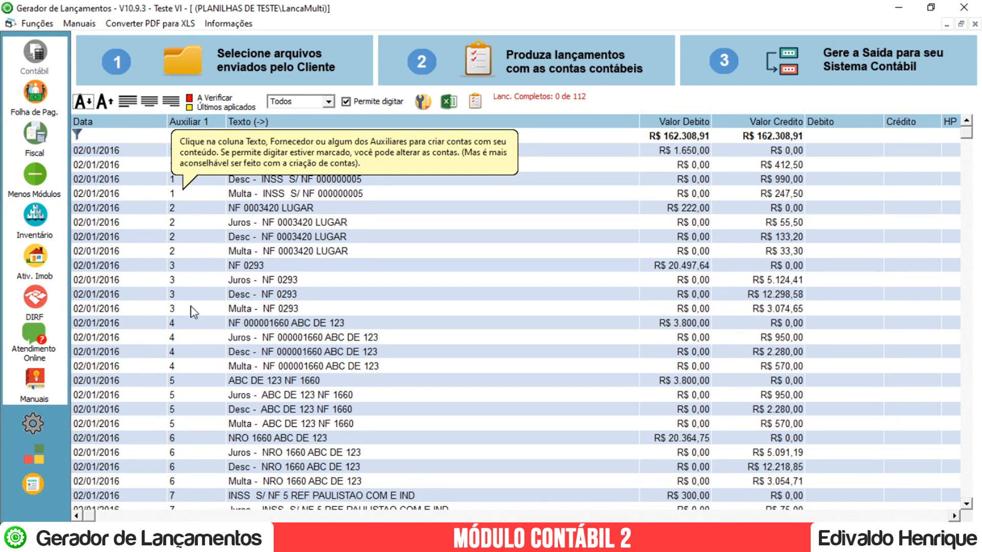
Open the recorded accounts window for producing entries and bring up its account application form
click(451, 79)
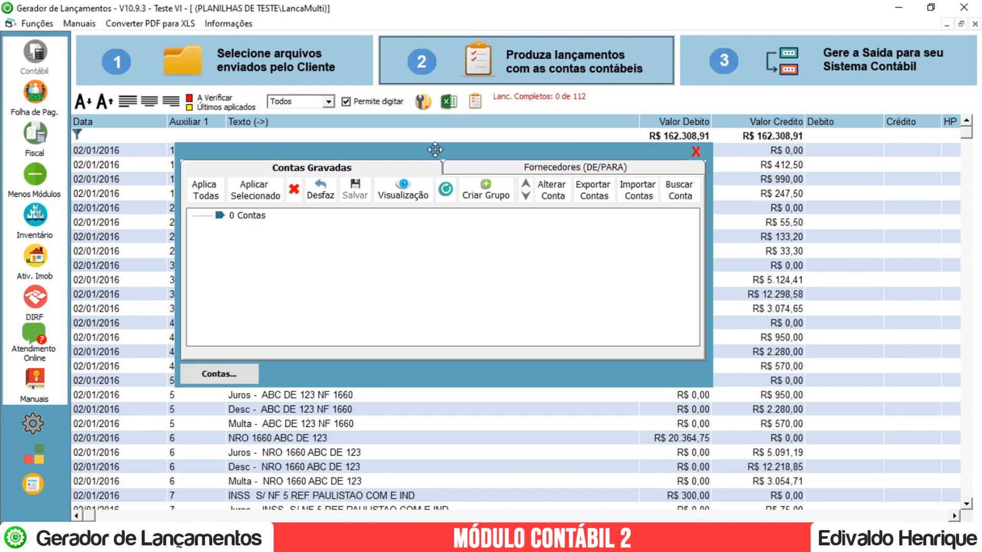
drag(435, 150, 422, 131)
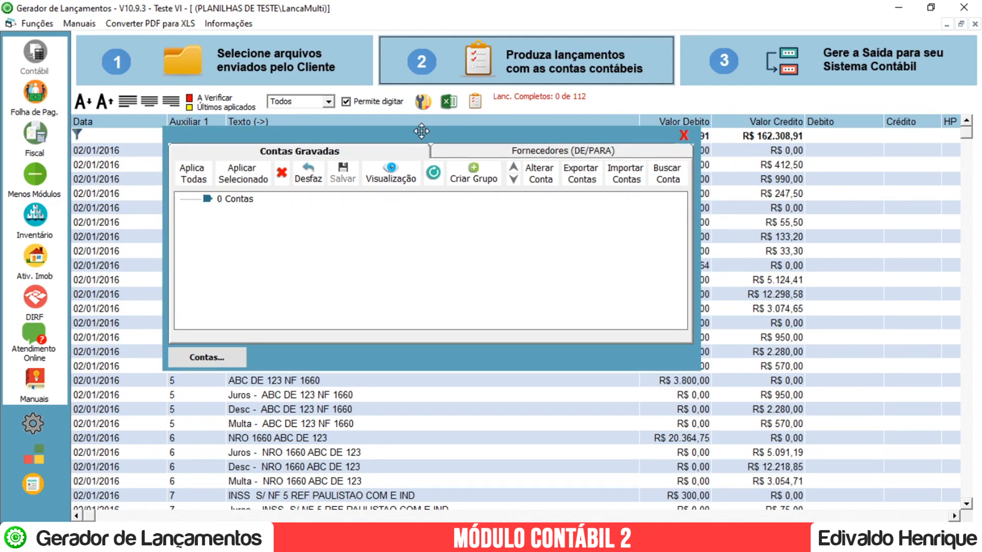
click(225, 355)
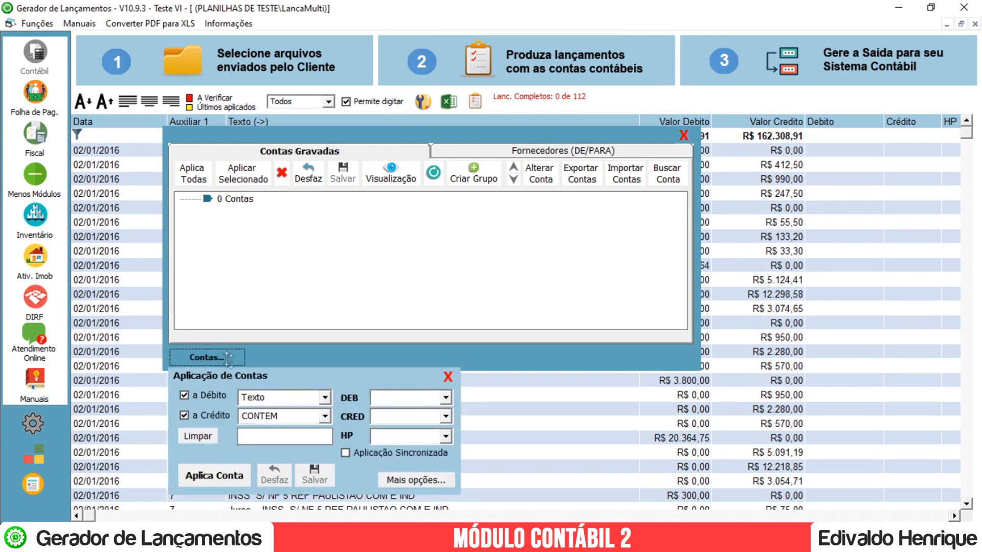
Apply and save debit account 10 and credit account 20 for entries whose text contains JUROS, and close the accounts window
click(277, 439)
text(j)
key(BackSpace)
text(JUROS)
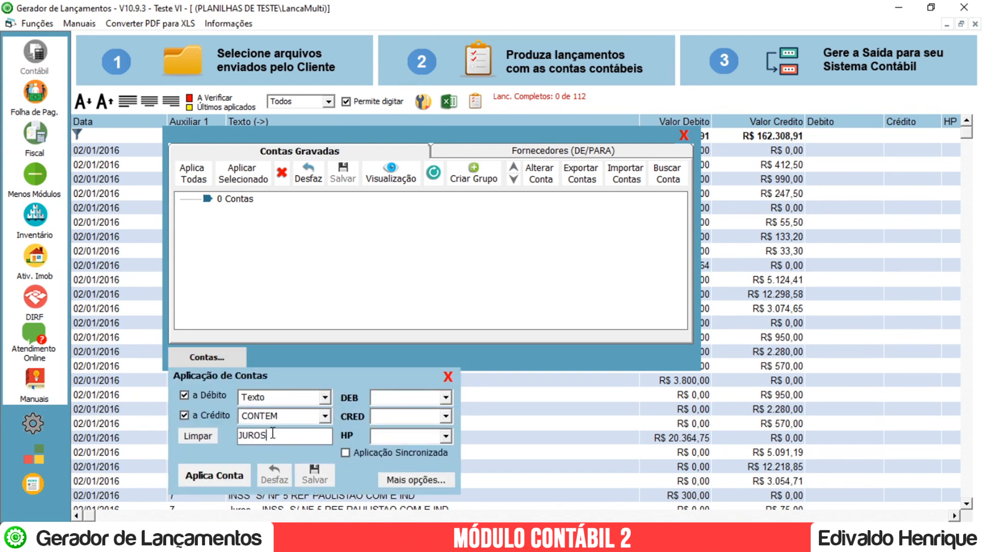
click(397, 404)
text(10)
click(387, 412)
text(20)
click(185, 476)
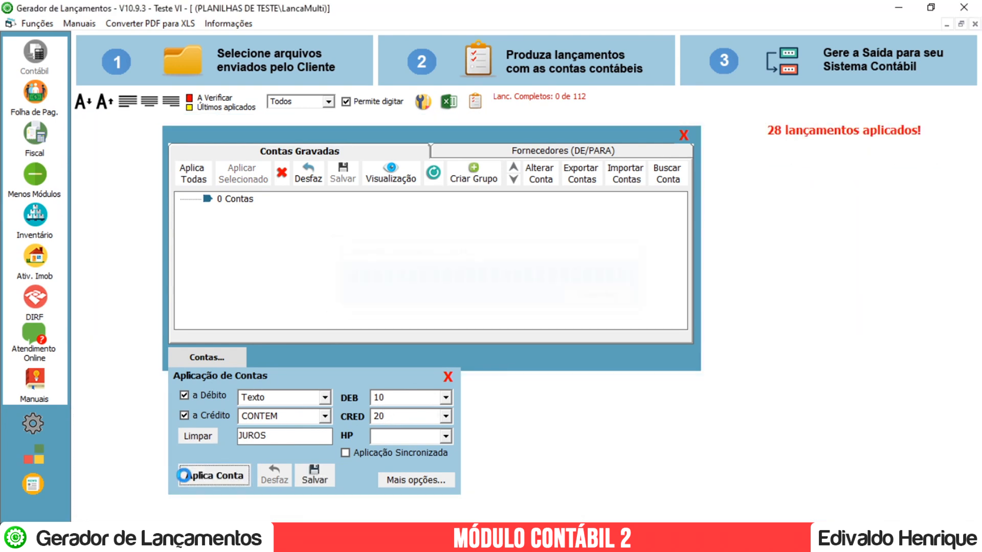
click(328, 474)
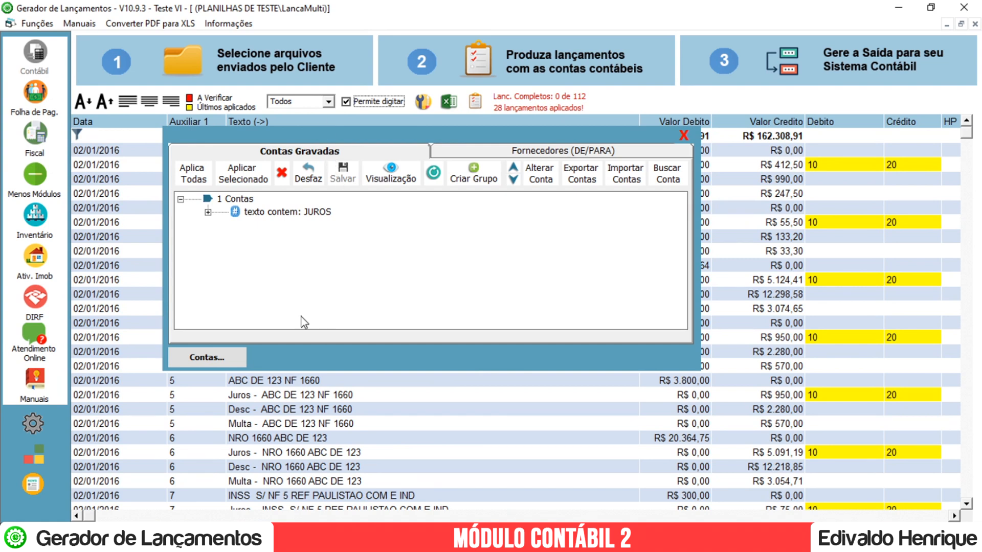
key(Escape)
Apply debit account 30 and credit account 40 to all entries whose text contains Multa
double_click(291, 195)
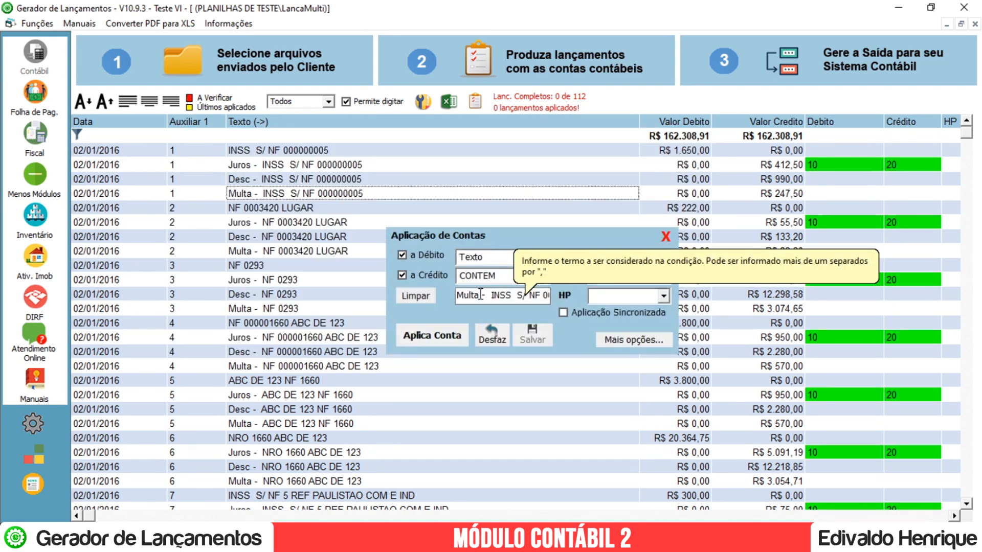
drag(479, 295, 550, 295)
key(Delete)
click(607, 257)
text(30)
click(614, 276)
text(40)
click(435, 335)
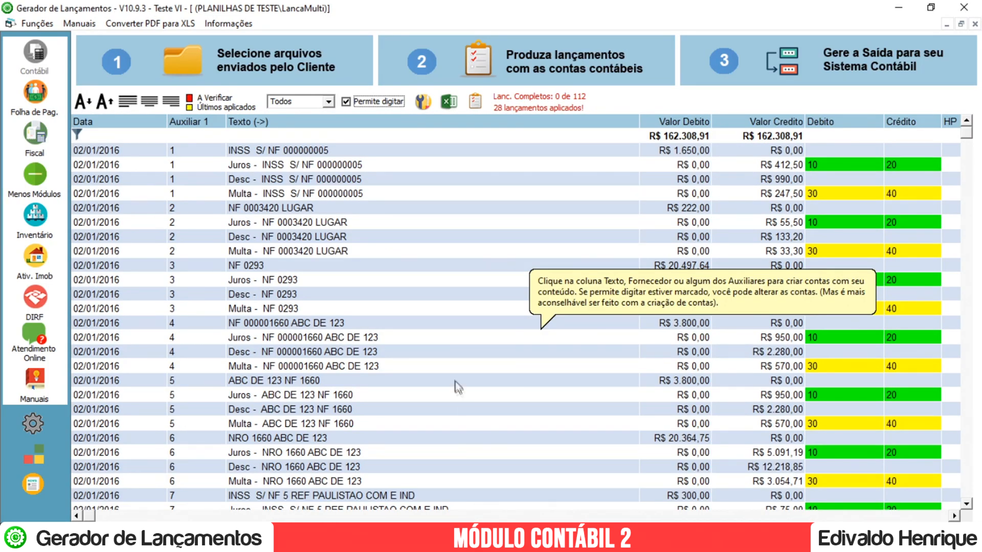
Apply debit account 50 and credit account 60 to all entries whose text contains Desc, and close the form
click(241, 179)
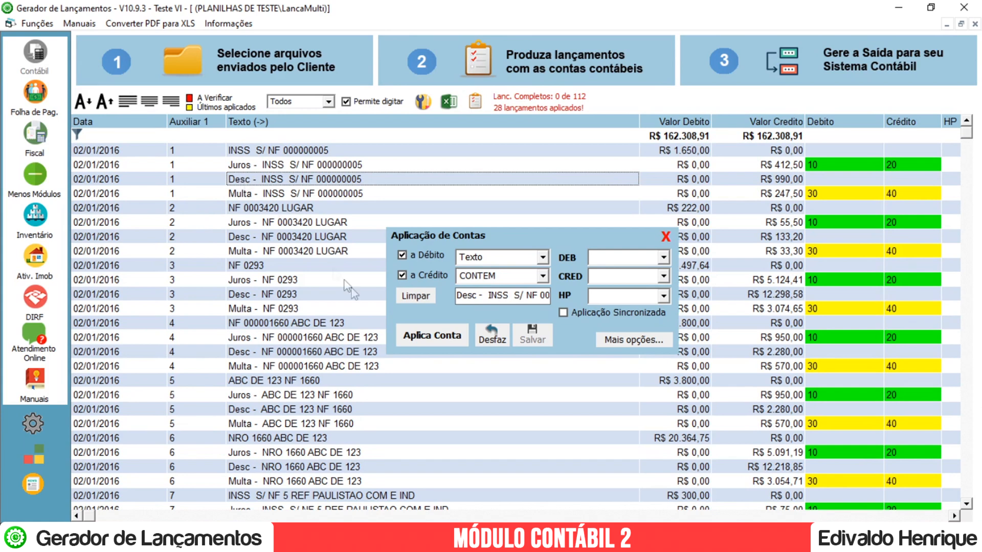
drag(473, 296, 588, 313)
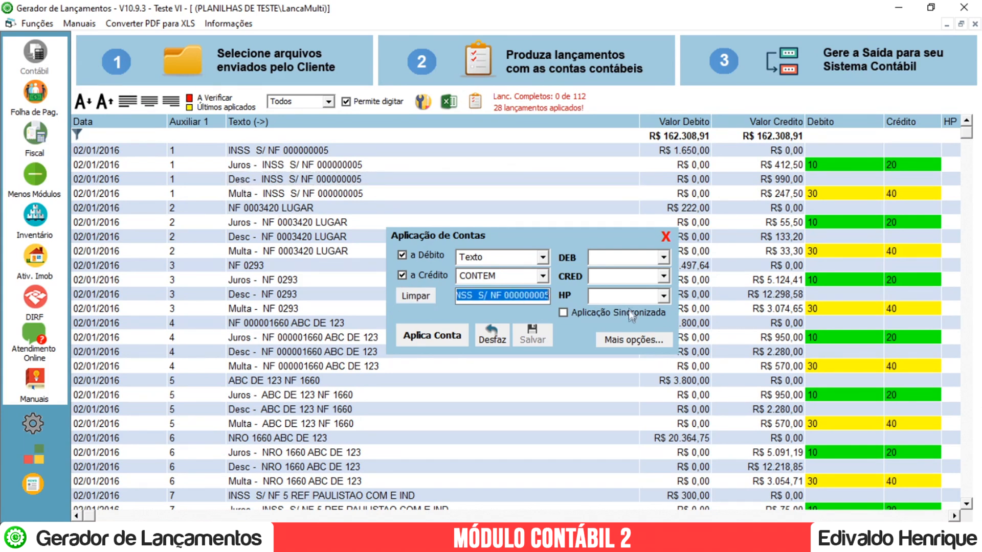
key(Delete)
click(616, 258)
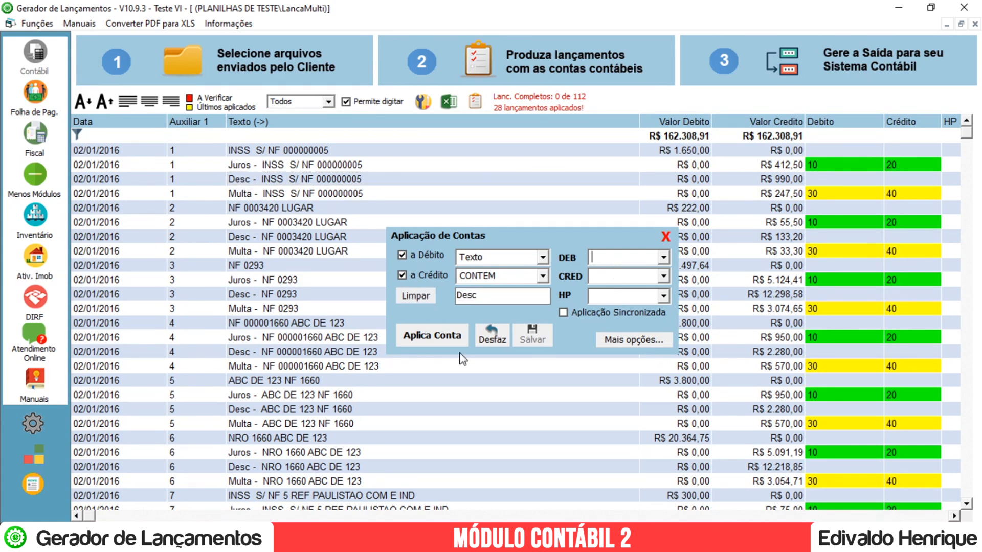
text(50)
key(Tab)
text(60)
key(Tab)
click(435, 342)
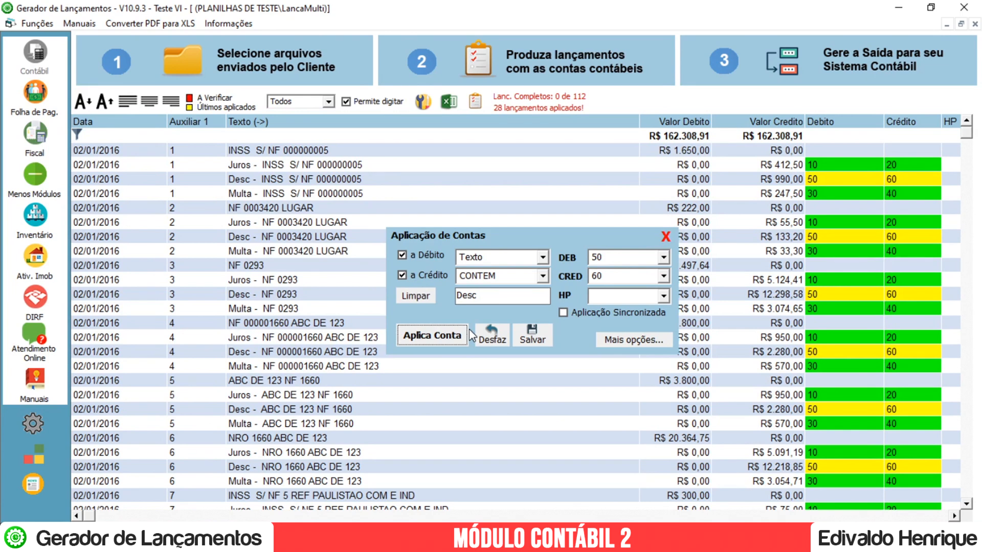
click(463, 332)
click(665, 237)
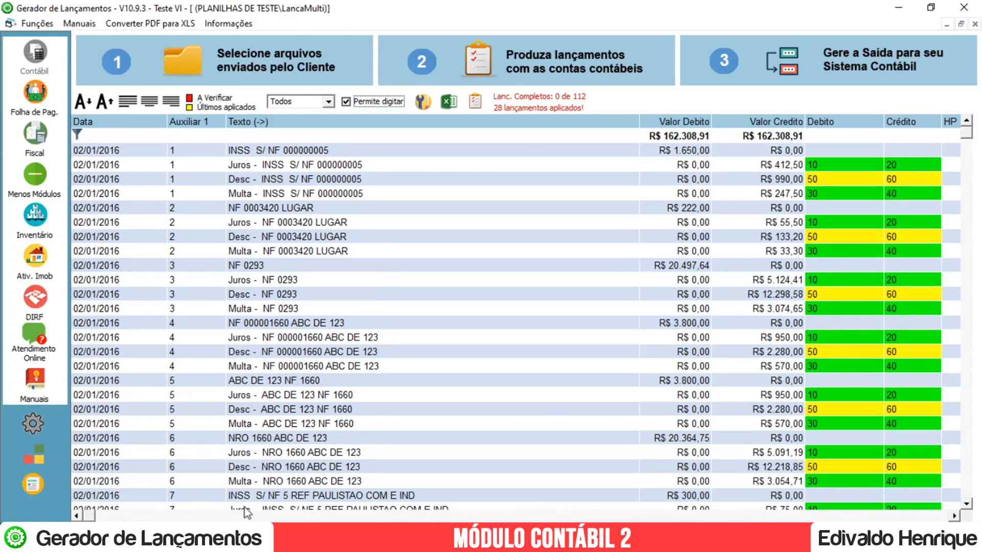
Switch to the original entries spreadsheet in Excel and examine row 2 with its total, interest, fine and discount
click(555, 367)
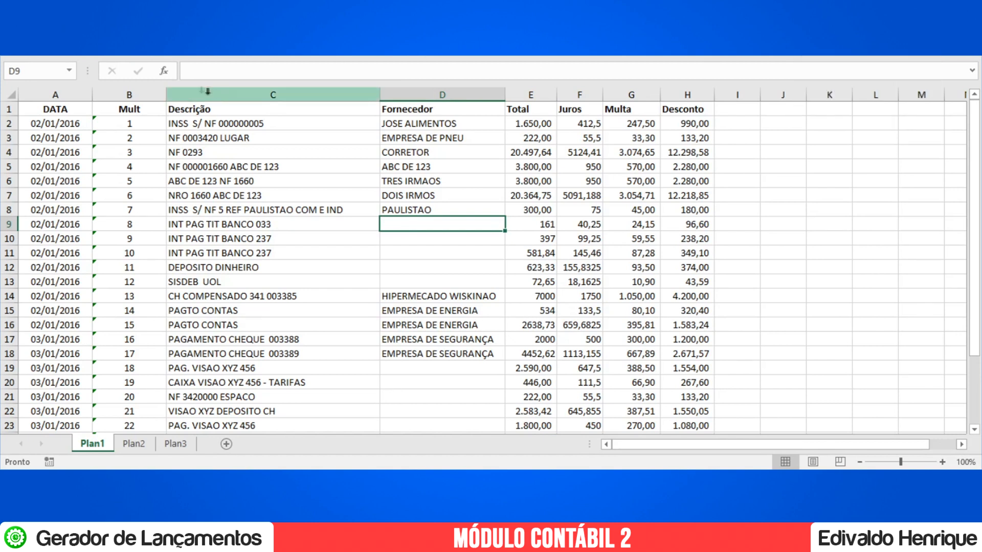
click(9, 123)
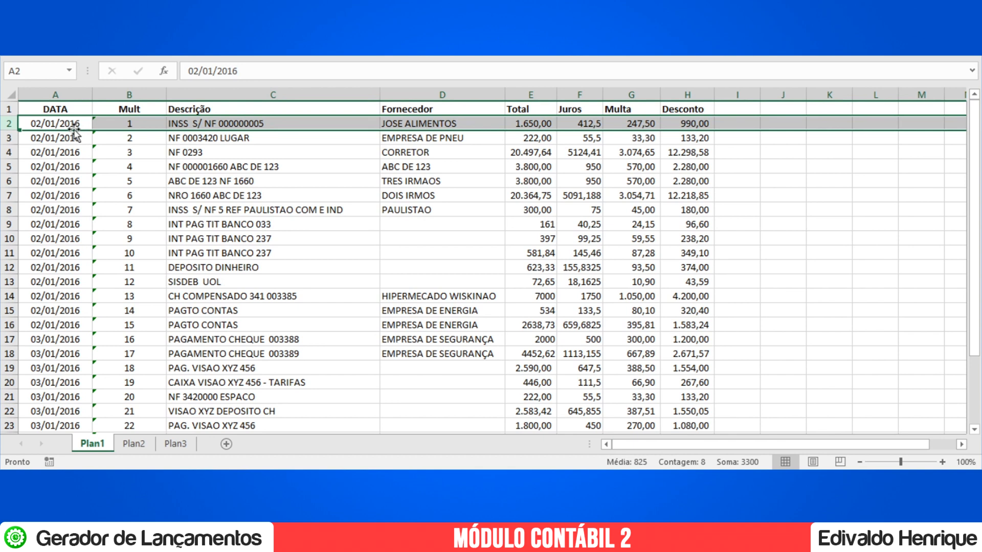
click(99, 134)
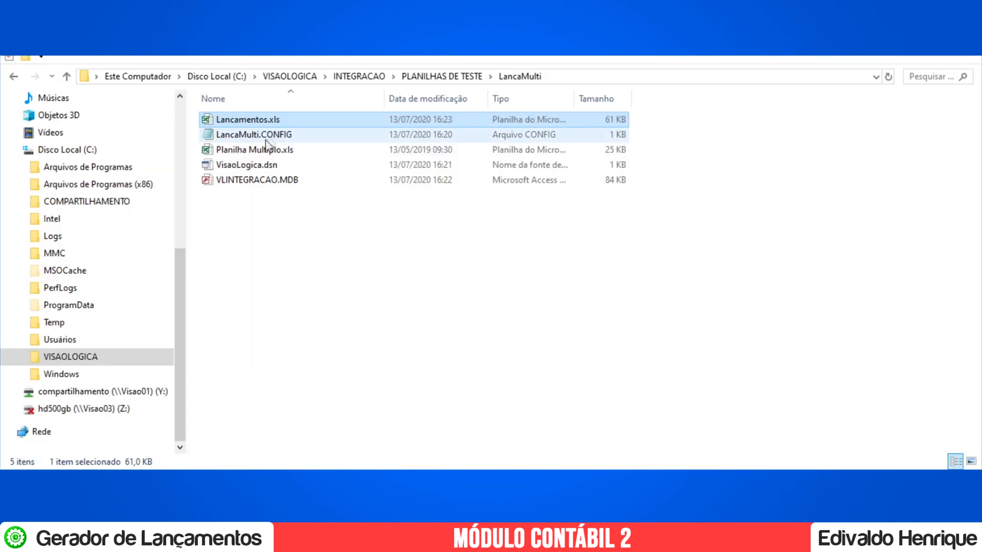
Open Planilha Multiplo.xls and examine the numbered groups, comparing the credits in E3:E10 with the debit in F11
double_click(263, 150)
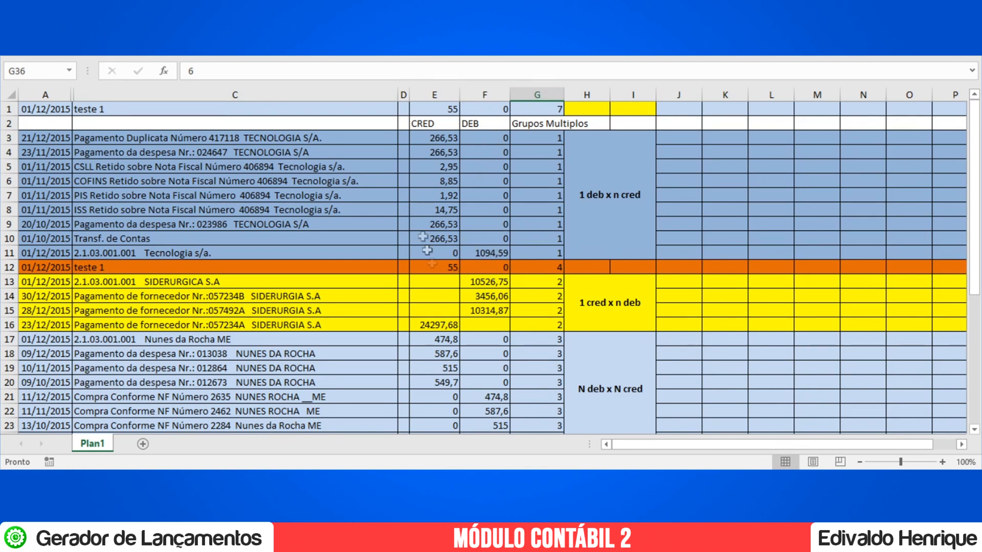
click(494, 253)
drag(434, 138, 432, 242)
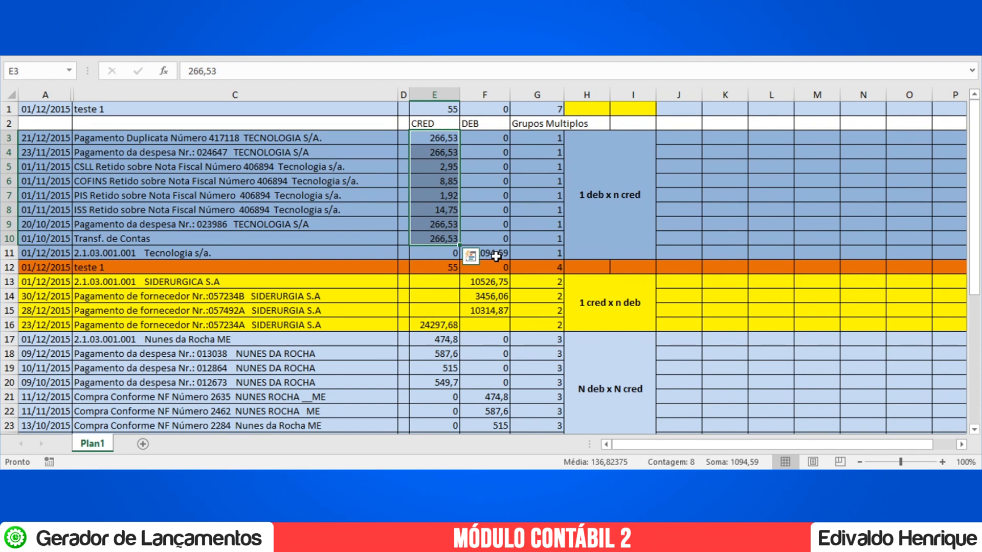
click(496, 257)
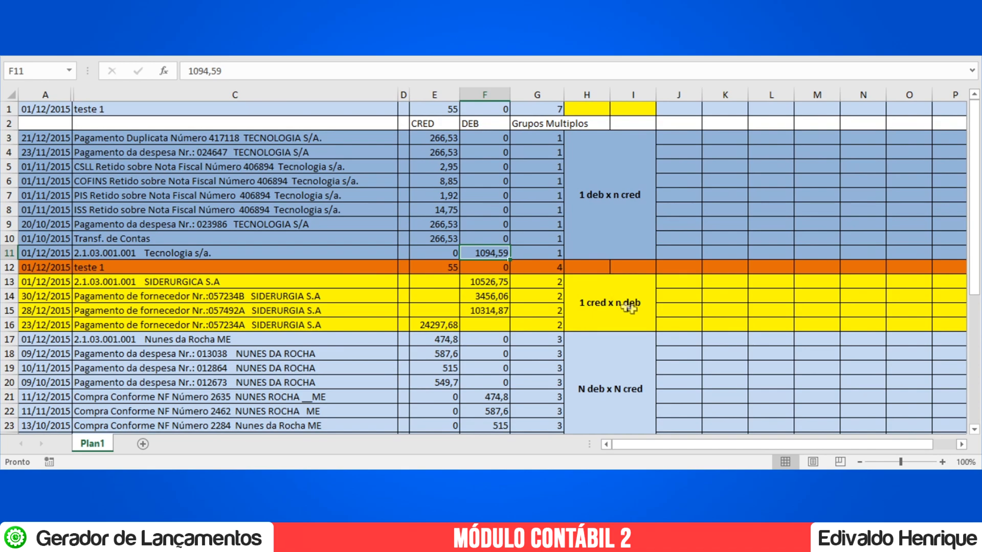
scroll(246, 252, down, 1)
scroll(246, 251, down, 4)
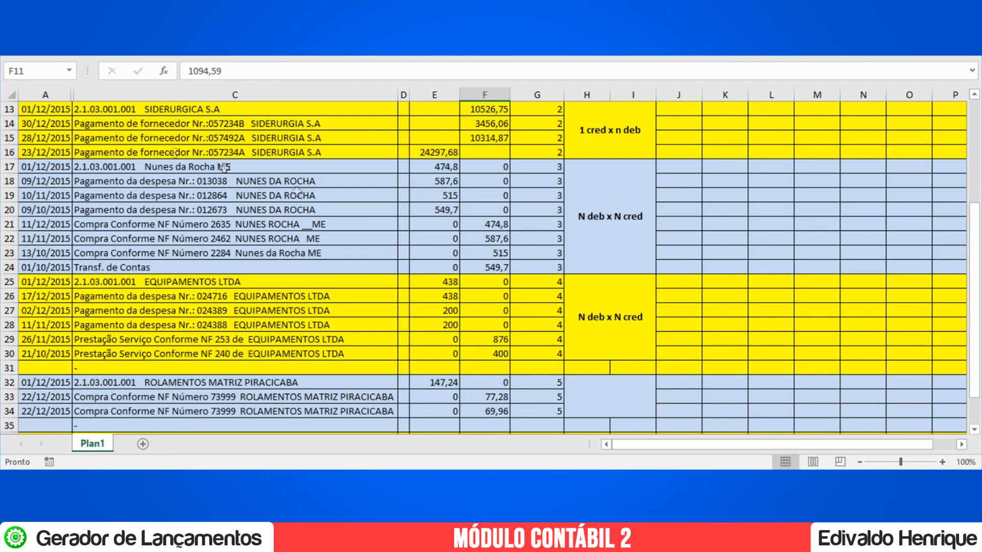
Examine the multiple-entry groups in Planilha Multiplo.xls, highlighting group 1 in rows 3 to 11 and group 2 in rows 13 to 16
scroll(148, 142, down, 2)
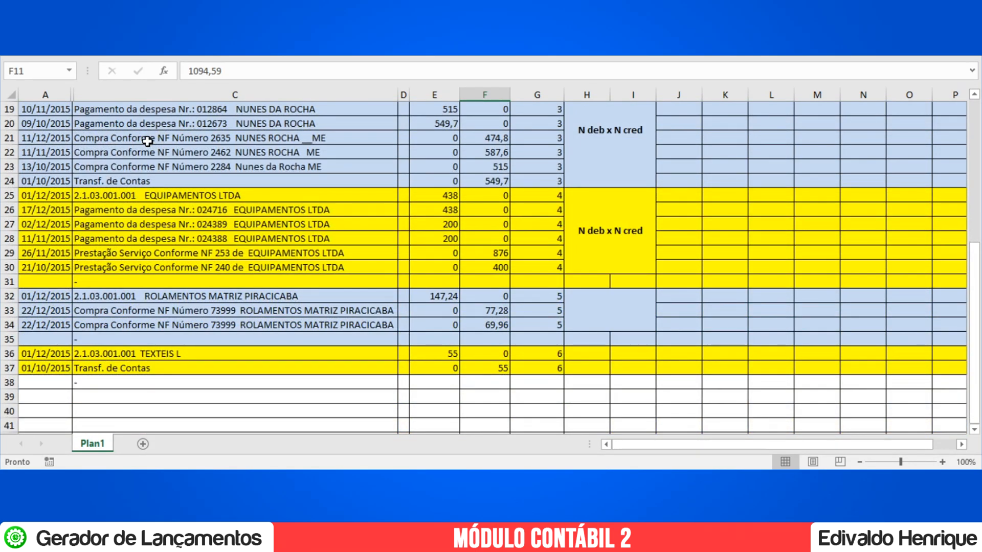
scroll(148, 142, up, 6)
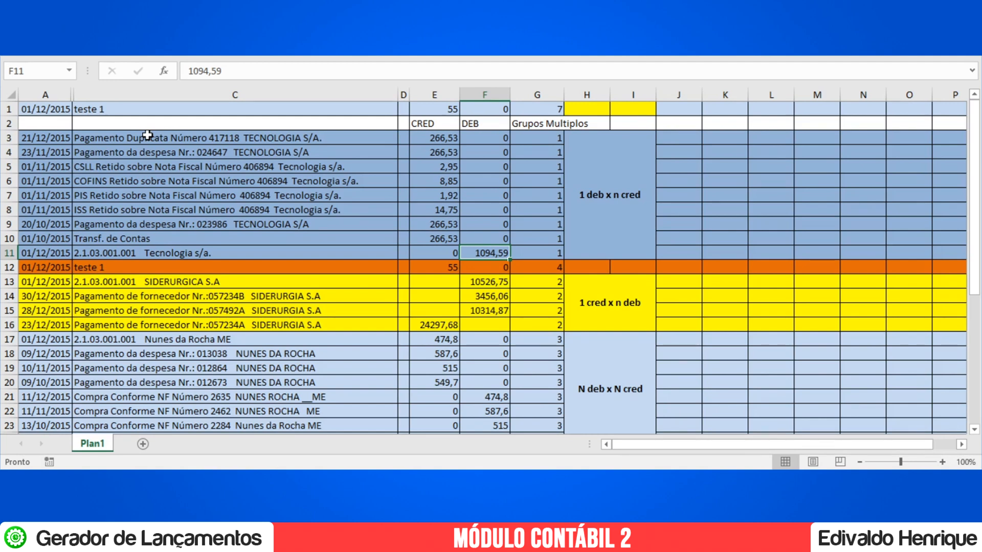
drag(148, 136, 75, 253)
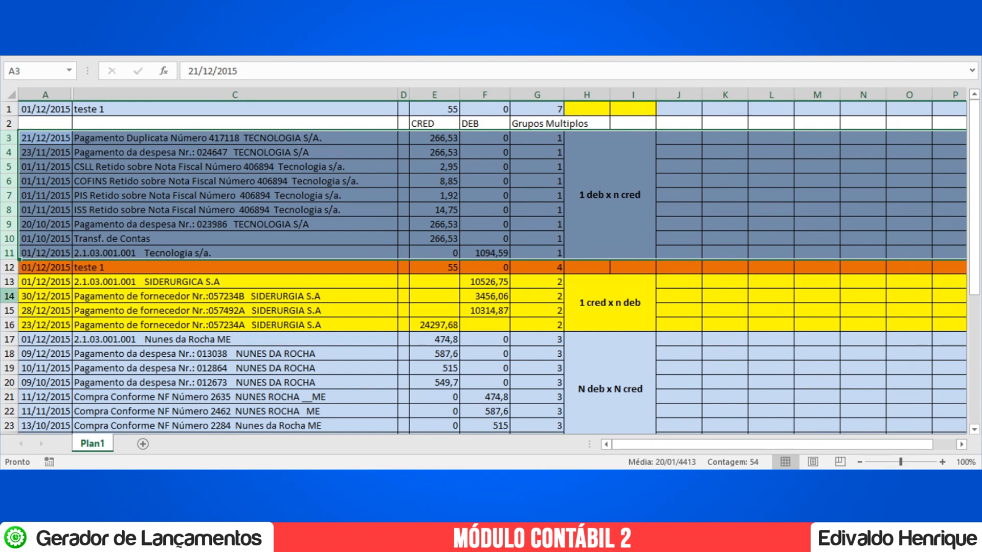
drag(9, 281, 23, 323)
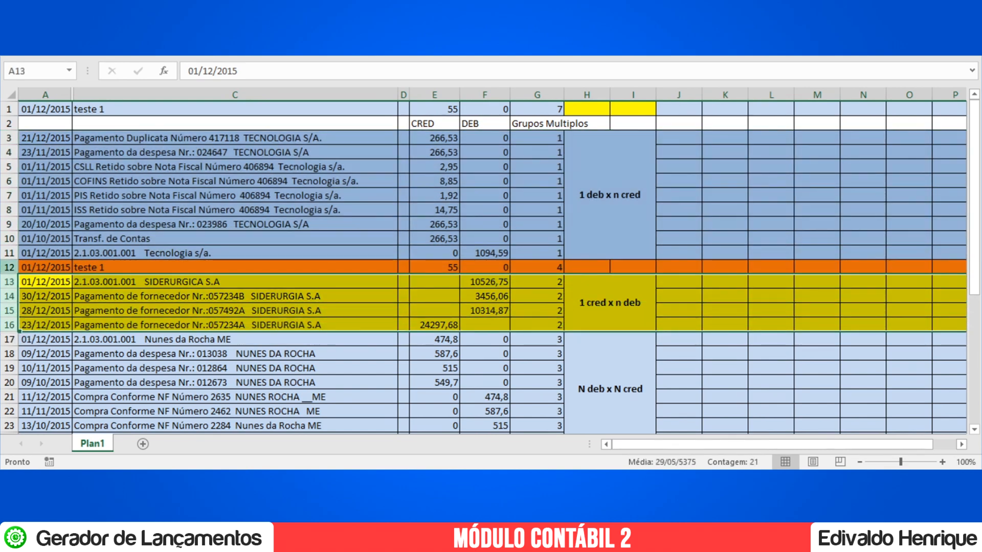
scroll(51, 327, down, 2)
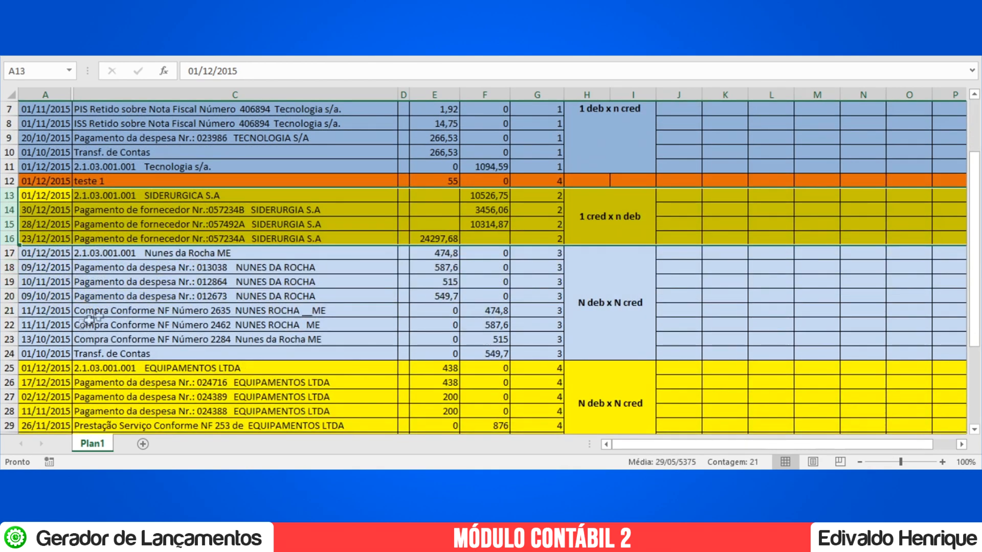
scroll(144, 239, up, 2)
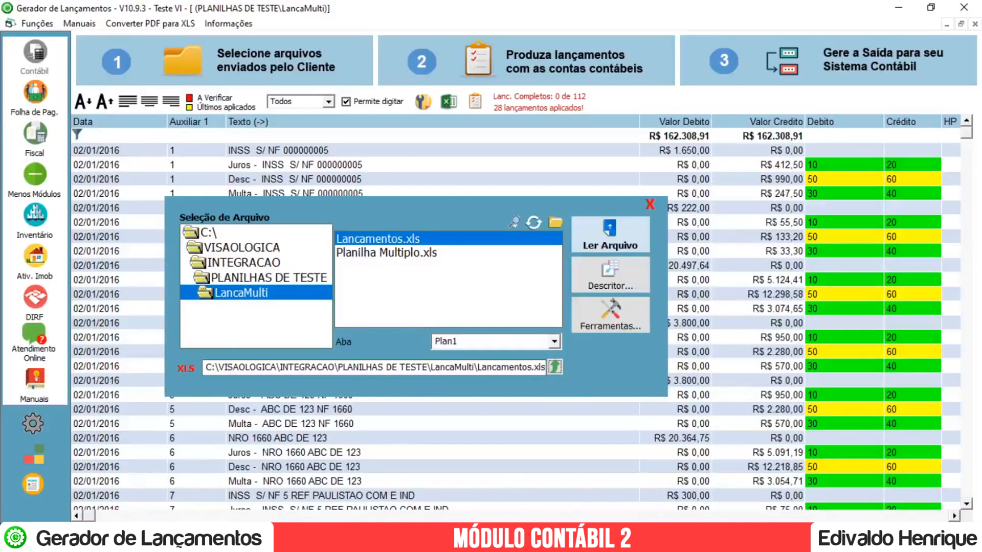
Open the descriptor for Planilha Multiplo.xls and remap the text to column C, debit value to F and credit value to E
click(402, 254)
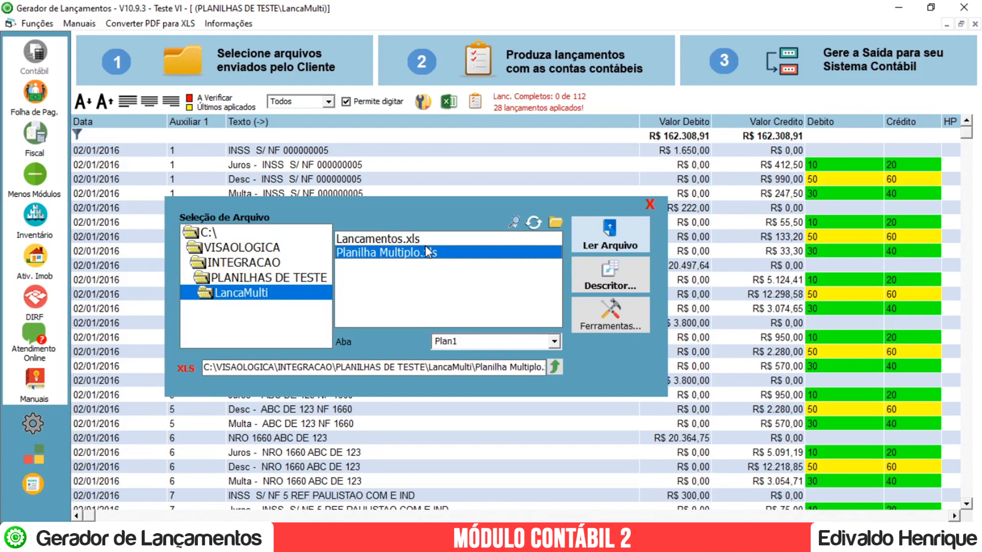
click(594, 274)
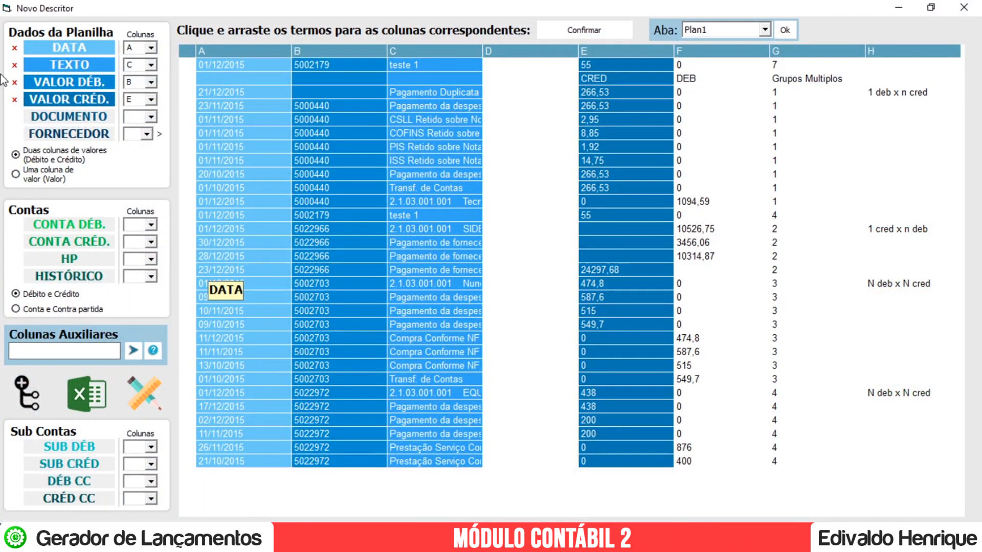
click(14, 65)
click(14, 82)
click(14, 99)
drag(69, 64, 435, 77)
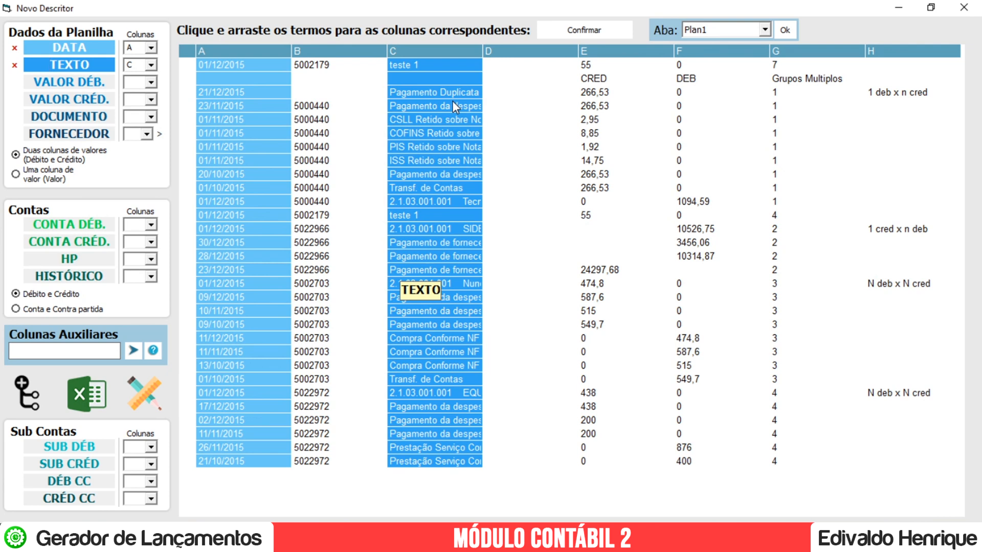
drag(92, 83, 679, 72)
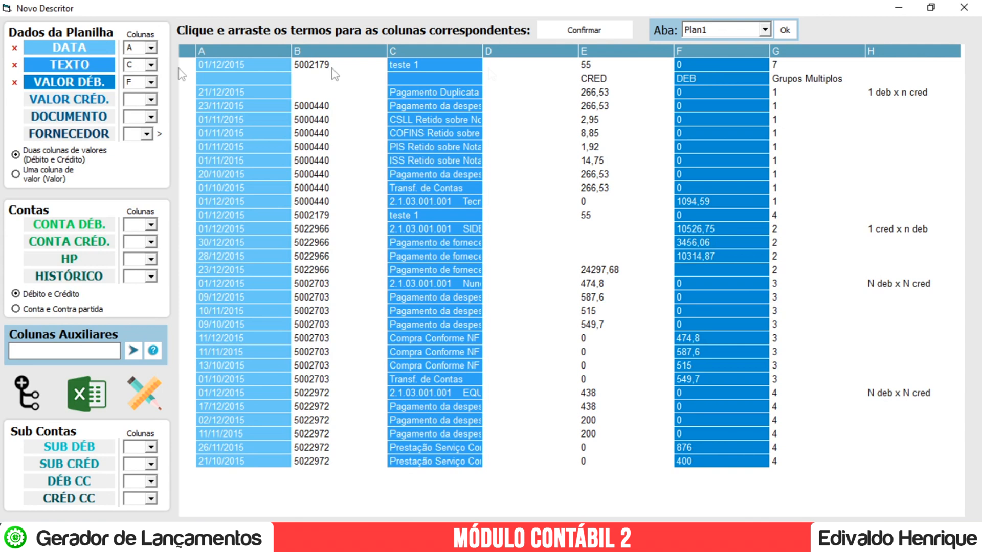
drag(85, 96, 586, 76)
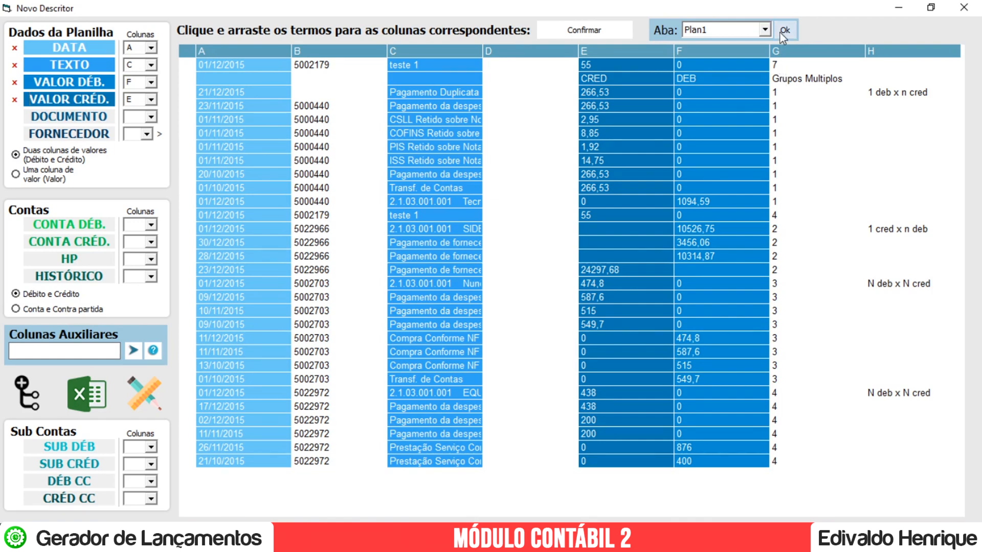
Set G as the auxiliary column, confirm the descriptor and read Planilha Multiplo.xls into the entries grid
click(20, 351)
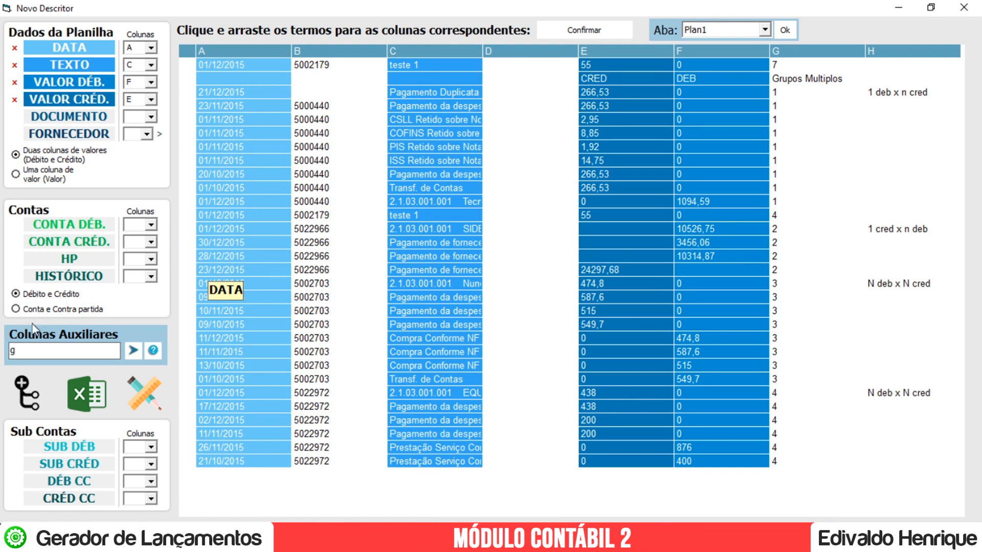
text(G)
click(562, 33)
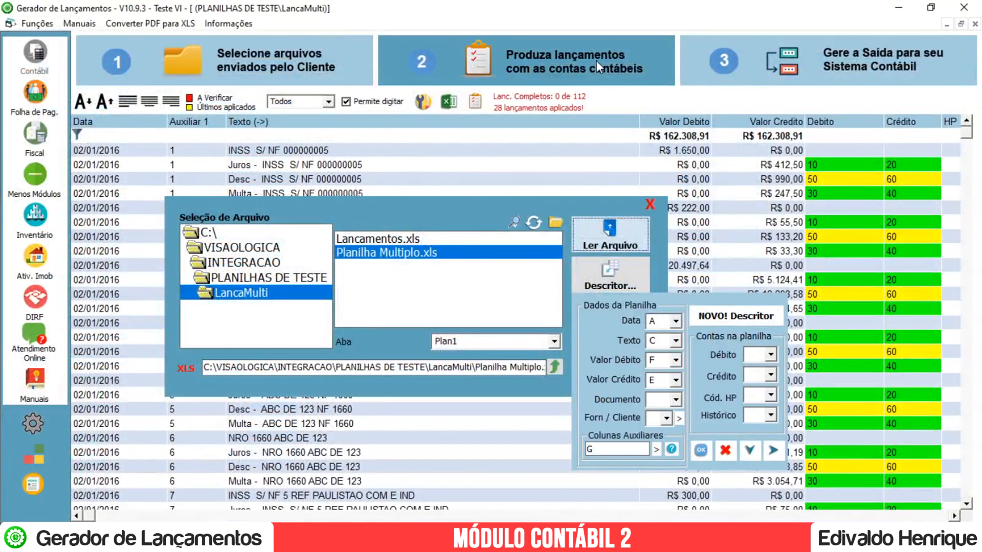
click(634, 234)
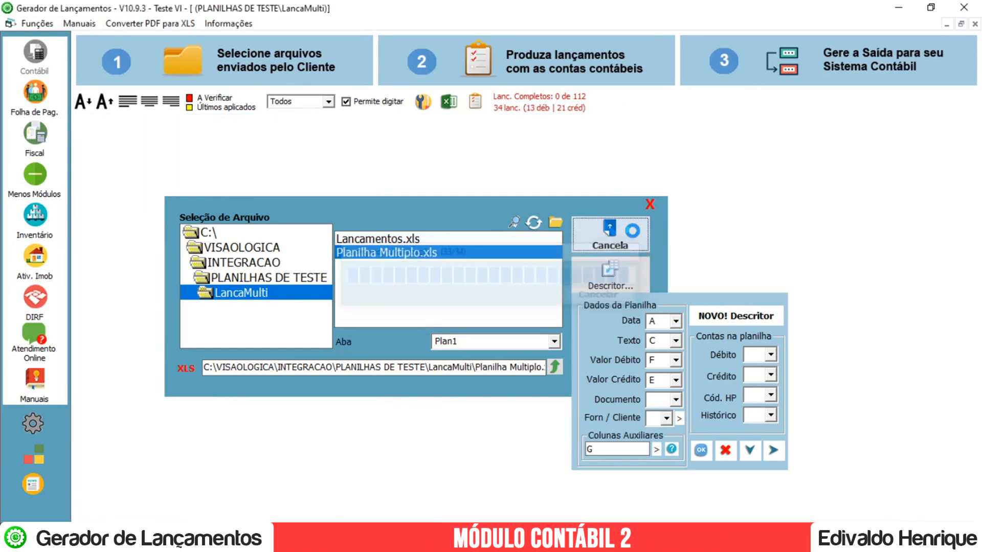
click(765, 213)
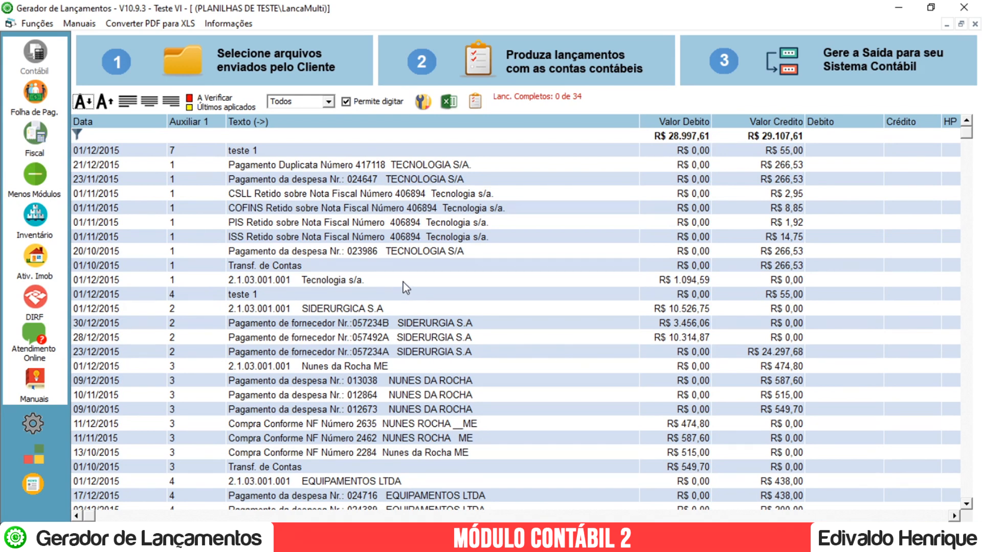
mouse_move(403, 282)
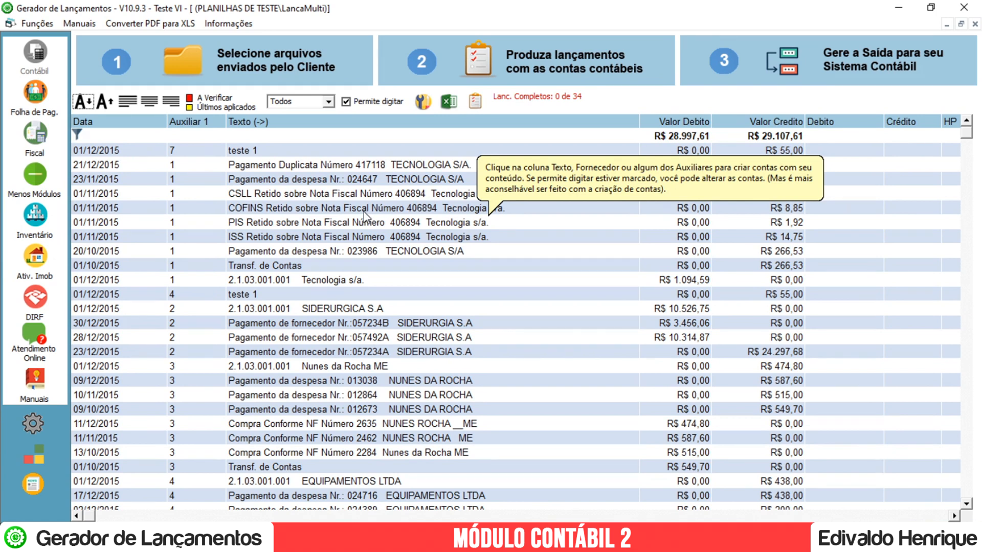
Apply credit account 10 only to the credit entries whose text contains tecnologia
click(490, 82)
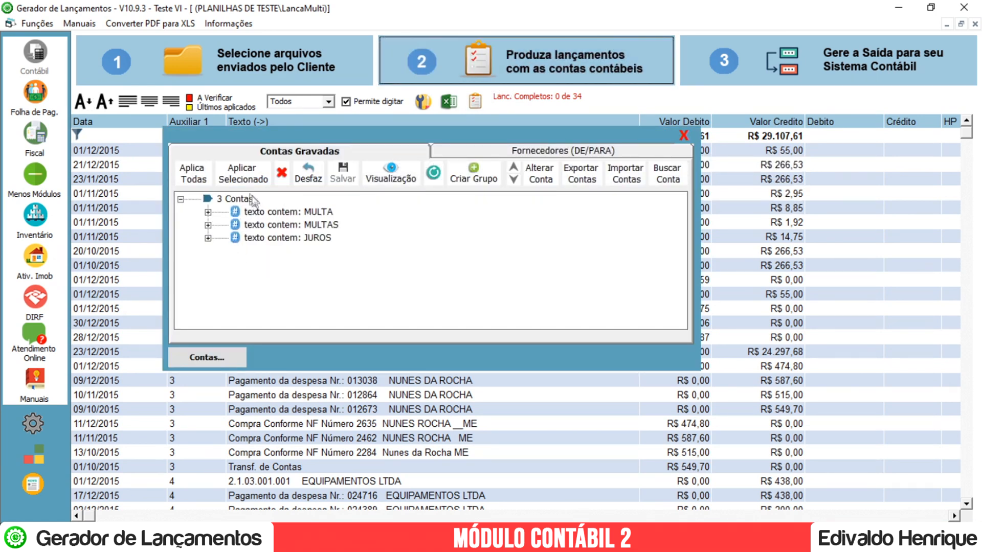
click(207, 358)
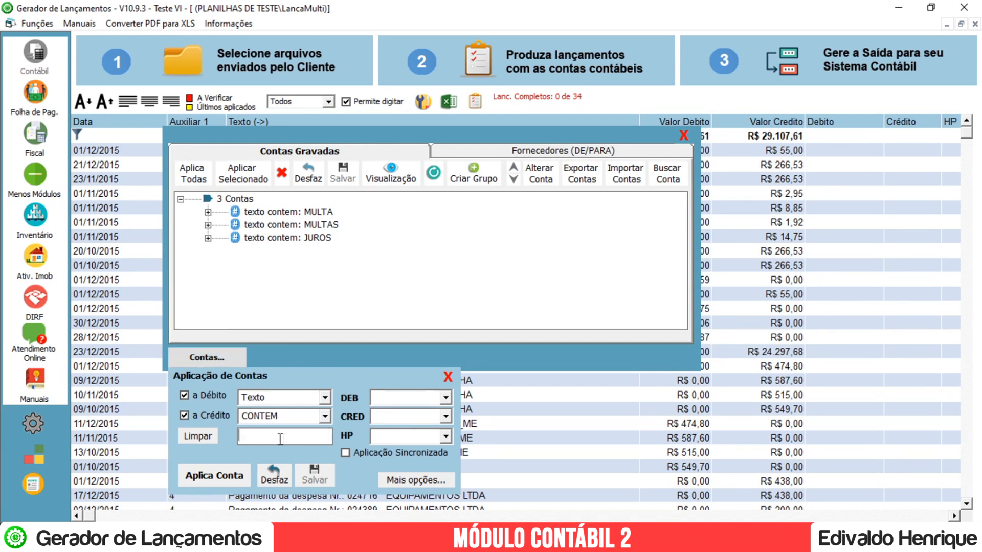
text(tecnologia)
click(386, 397)
click(203, 395)
click(388, 420)
text(10)
click(227, 476)
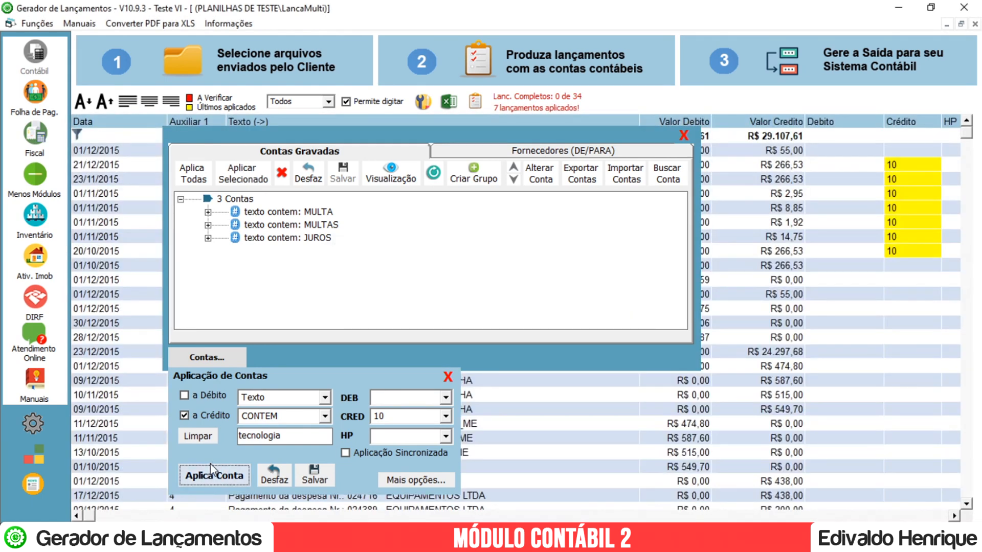
Apply debit account 20 only to the debit entries whose text contains tecnologia, and close the account forms
click(185, 395)
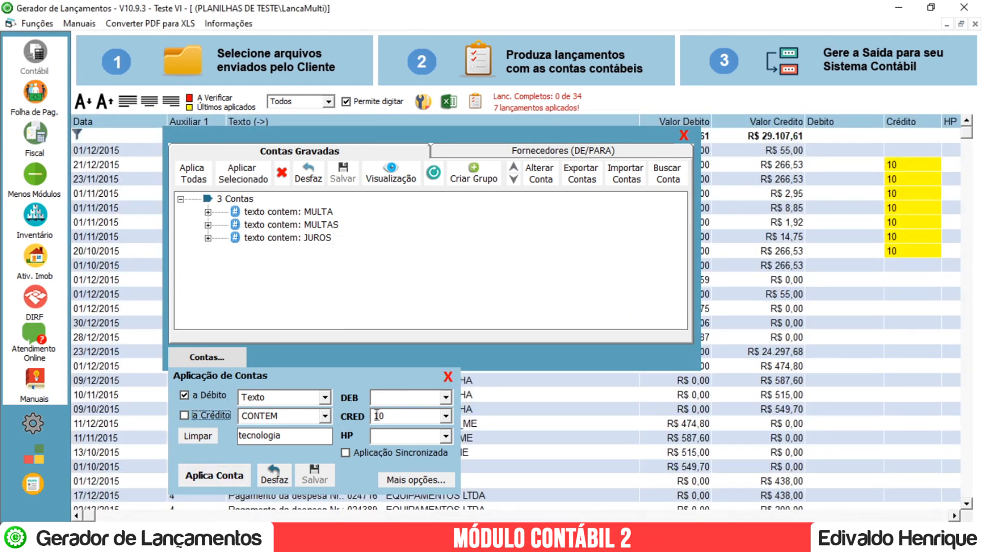
click(406, 416)
key(BackSpace)
click(400, 396)
text(20)
click(214, 476)
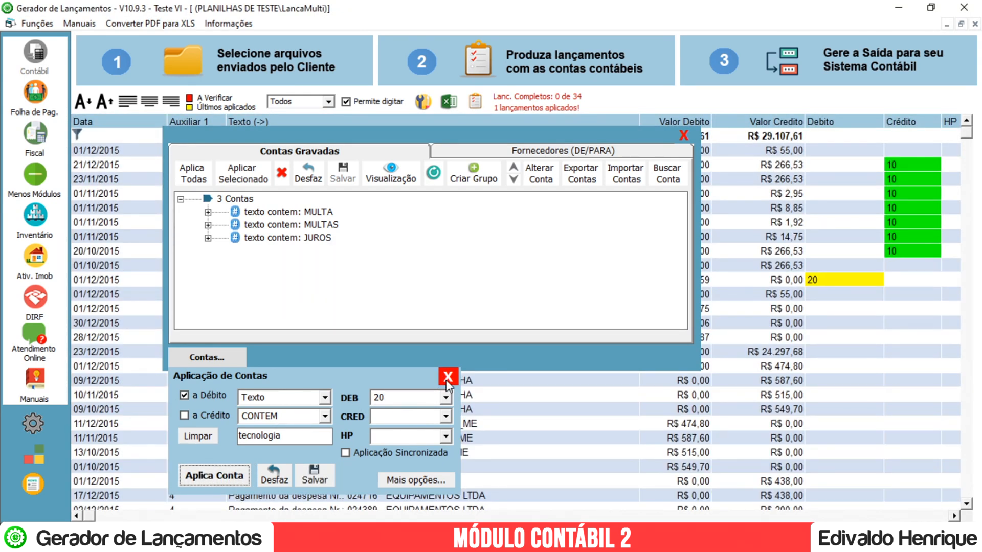
click(448, 381)
click(684, 135)
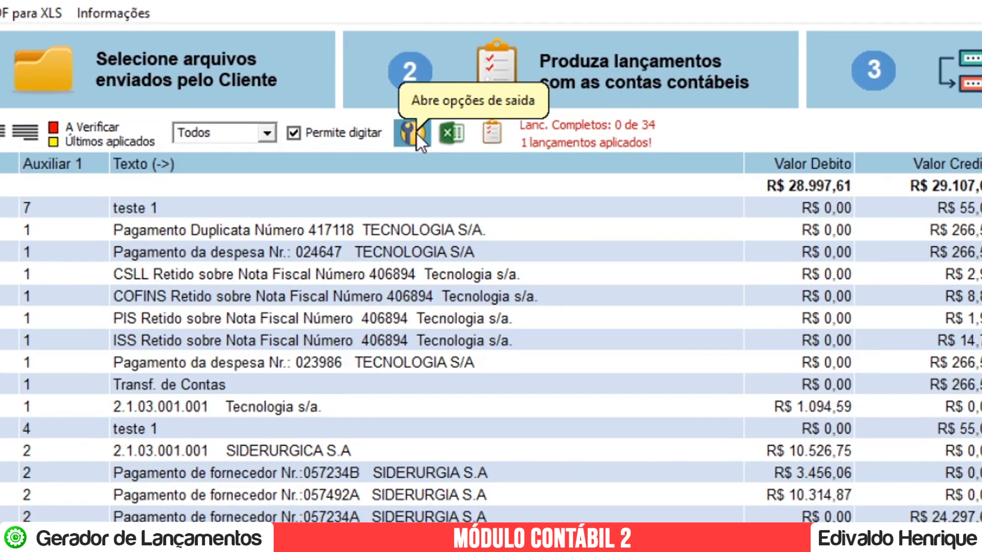
Enable Partida Múltipla in the output options with Auxiliar 1 as the sequence column, and close the options
click(416, 133)
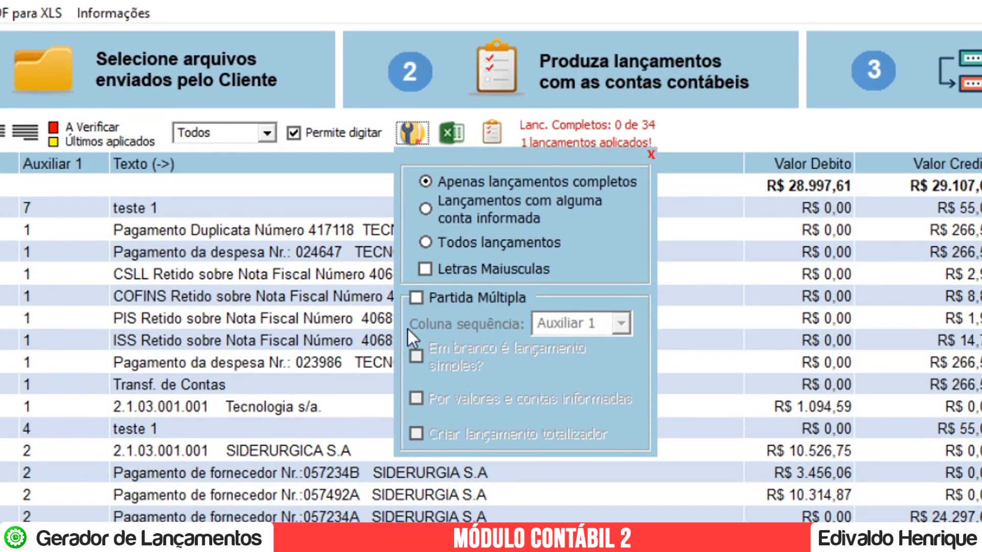
click(417, 298)
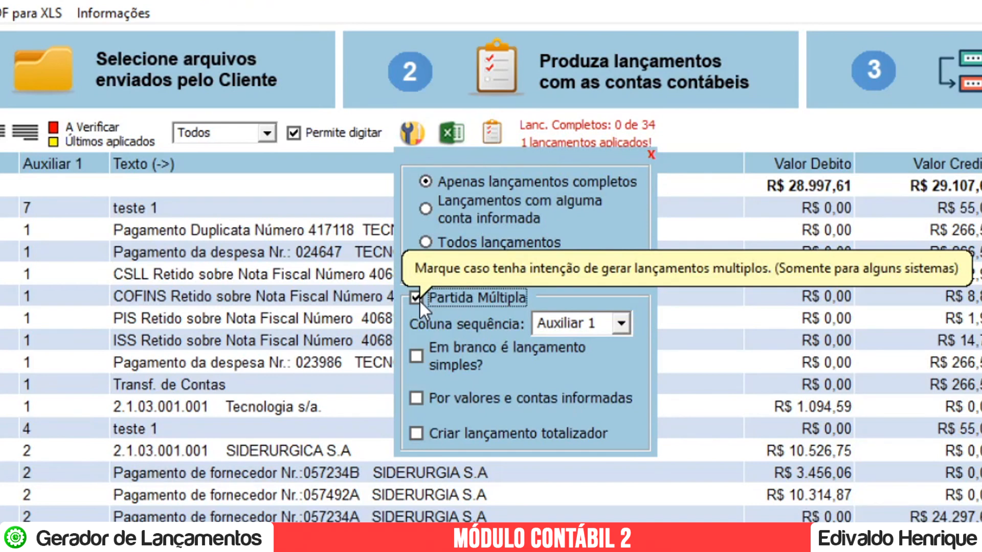
click(618, 325)
click(616, 326)
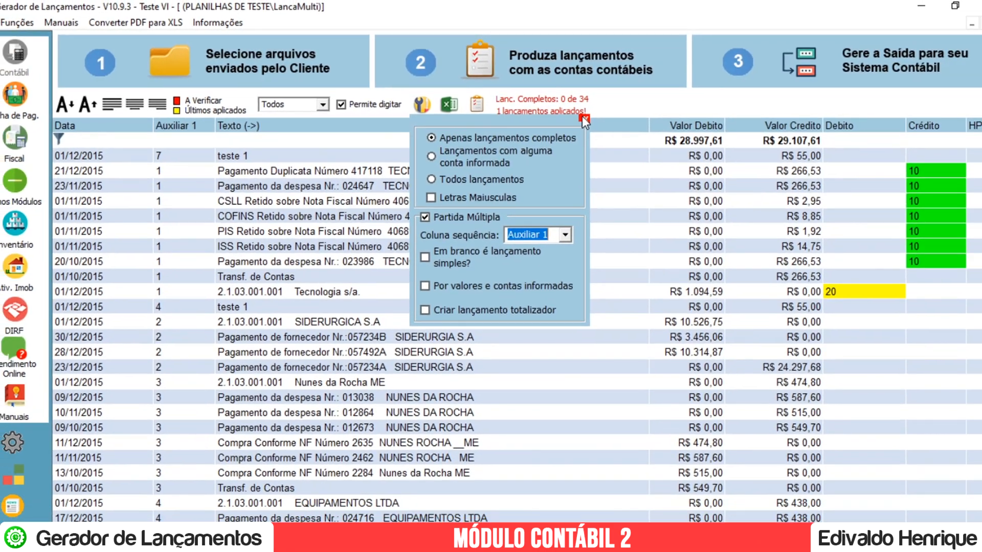
click(601, 125)
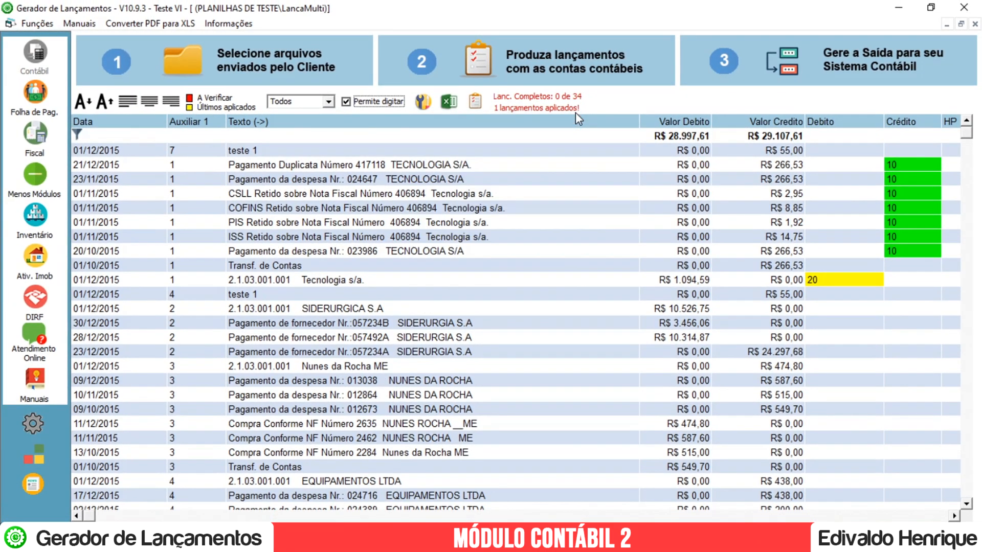
Open the output generation form, review the ERP systems available in multiple-entry mode, and close it without generating
click(737, 53)
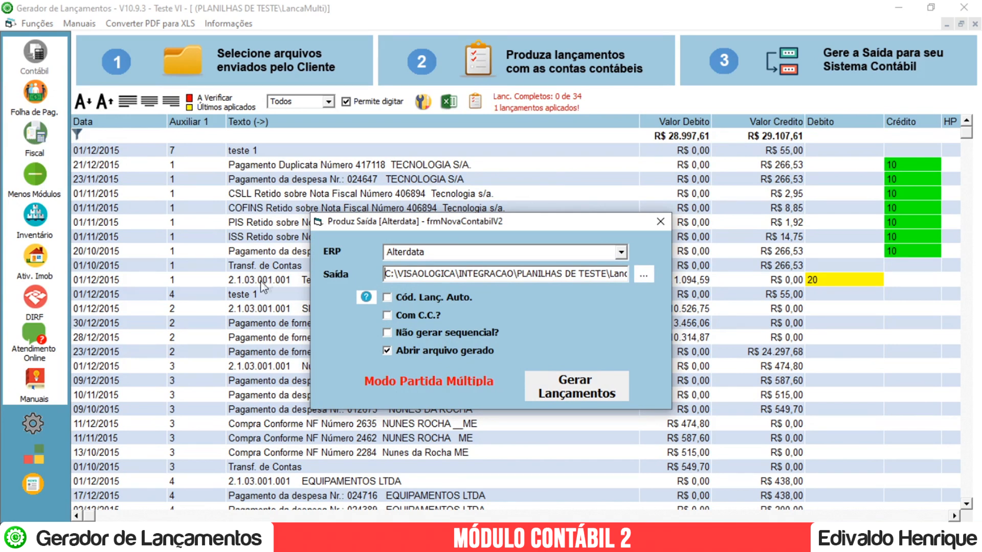
click(621, 251)
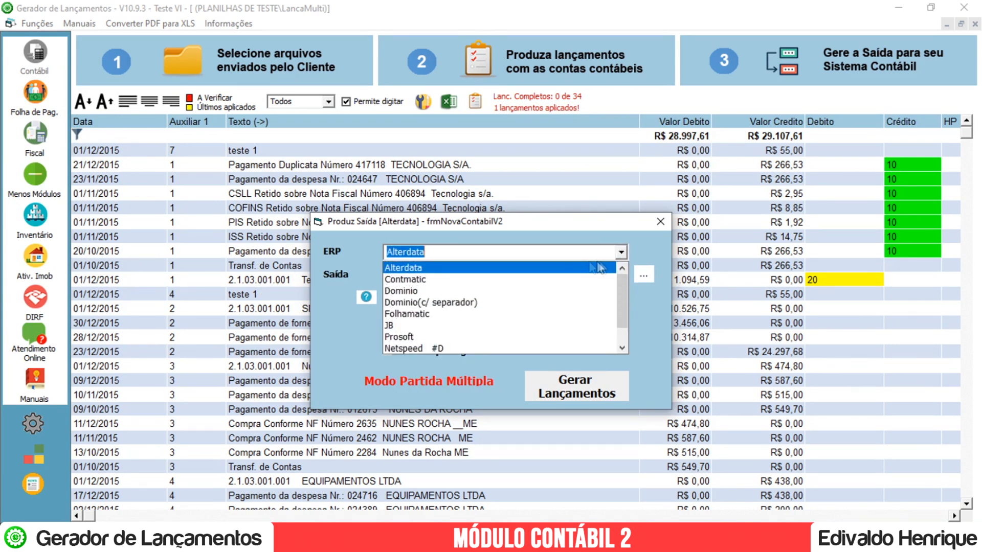
click(662, 230)
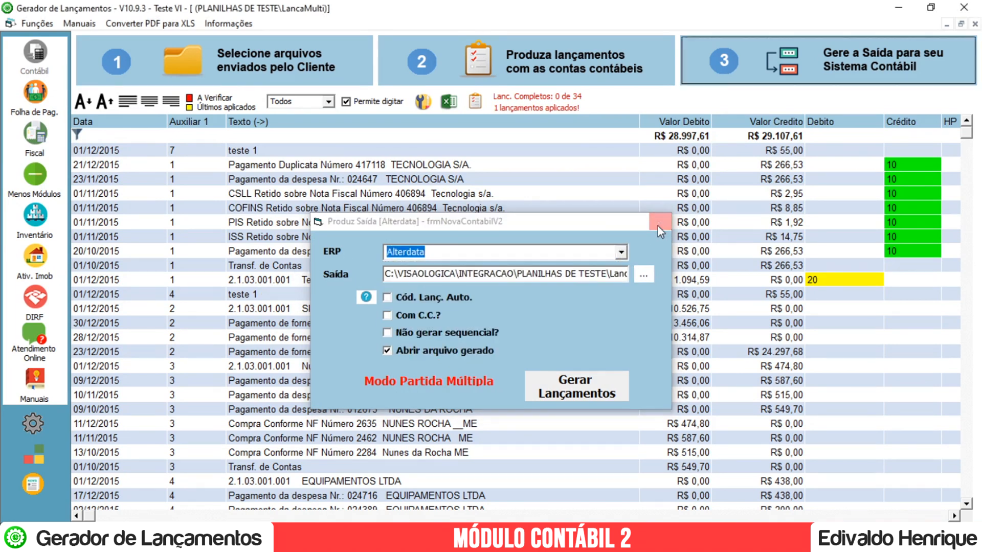
click(659, 226)
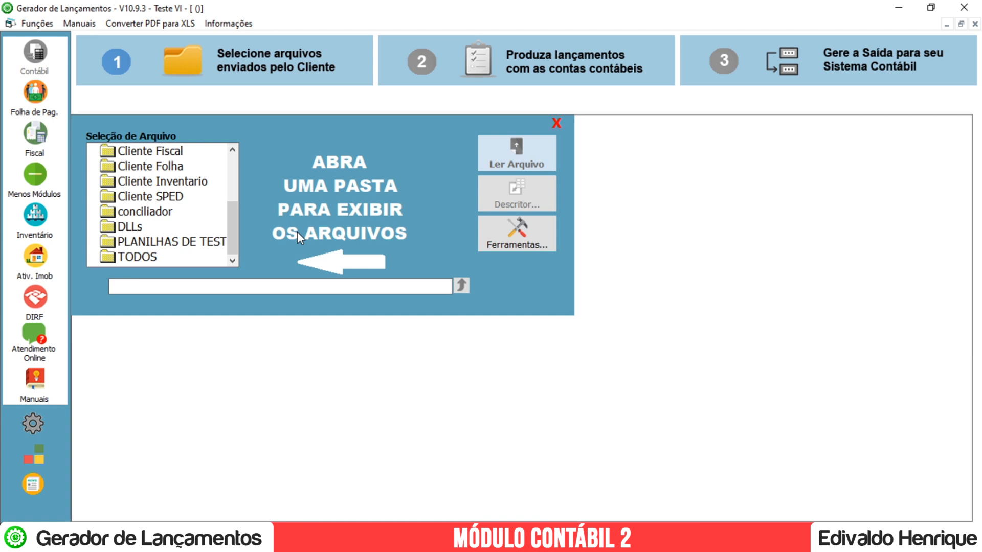
Open the descriptor for Planilha com desconto.xlsx in PLANILHAS DE TESTE\duplicatas and map the date to column D, D. PAGTO
double_click(176, 245)
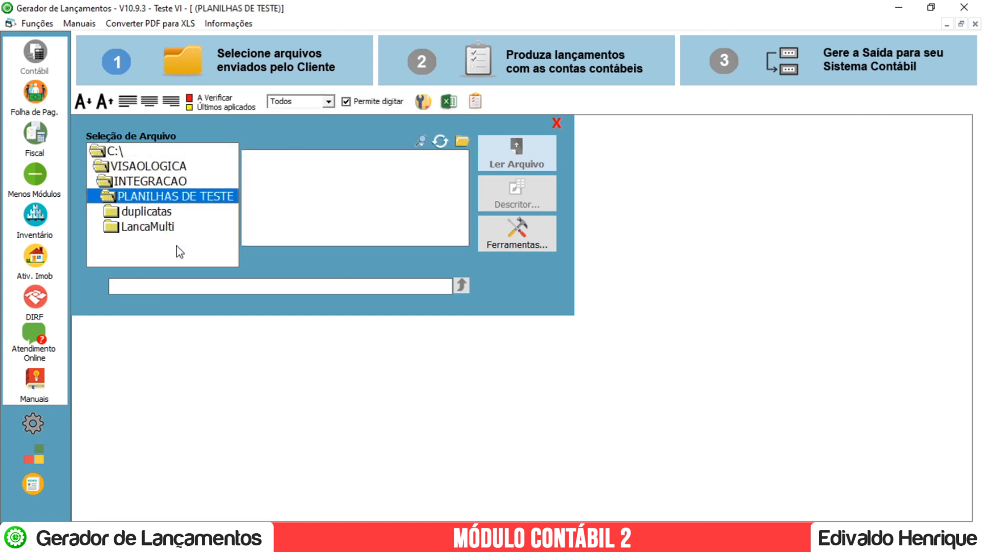
double_click(150, 214)
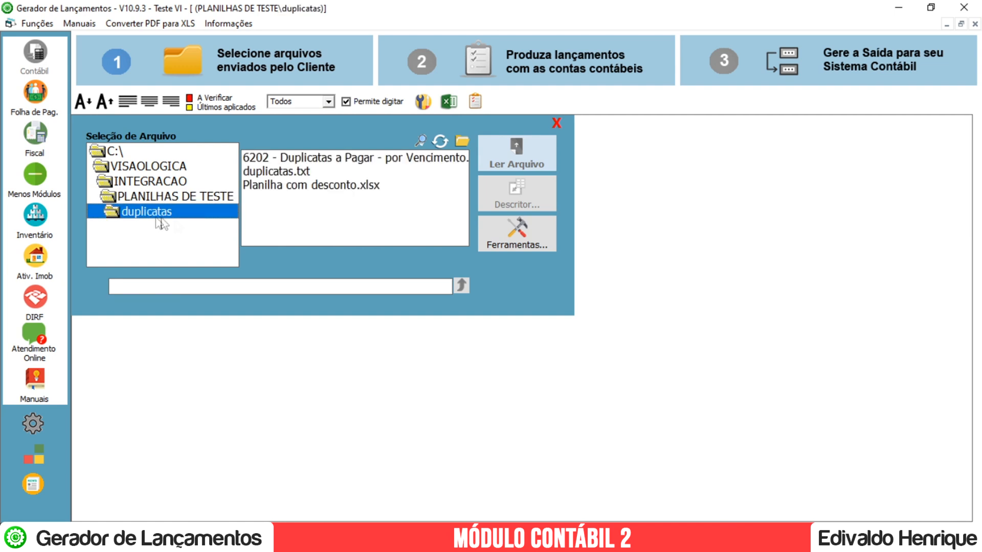
click(311, 187)
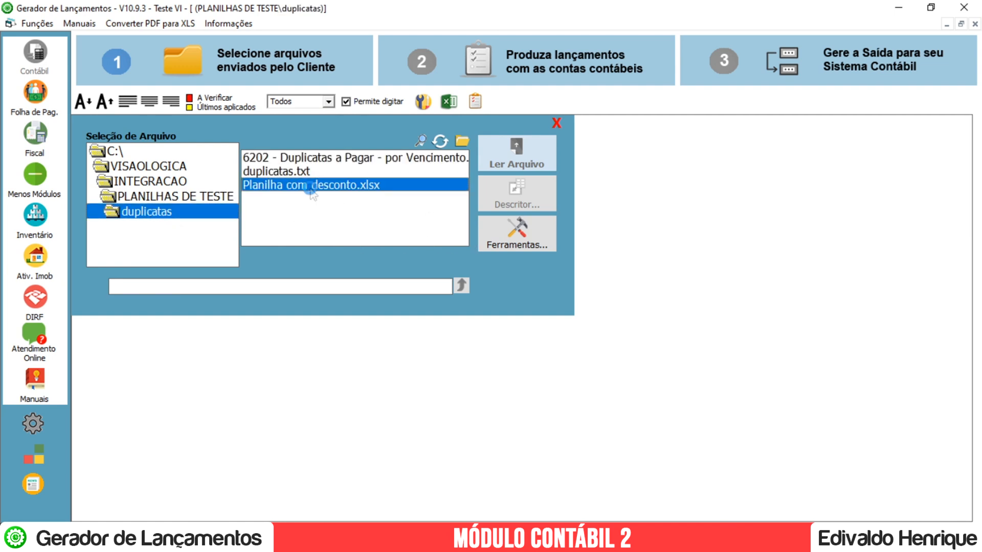
click(508, 207)
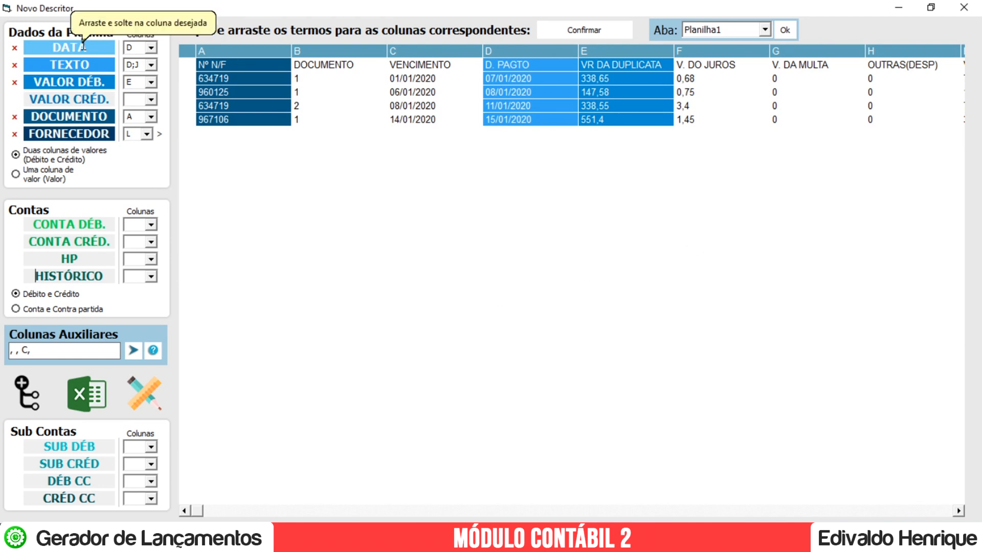
drag(83, 45, 525, 118)
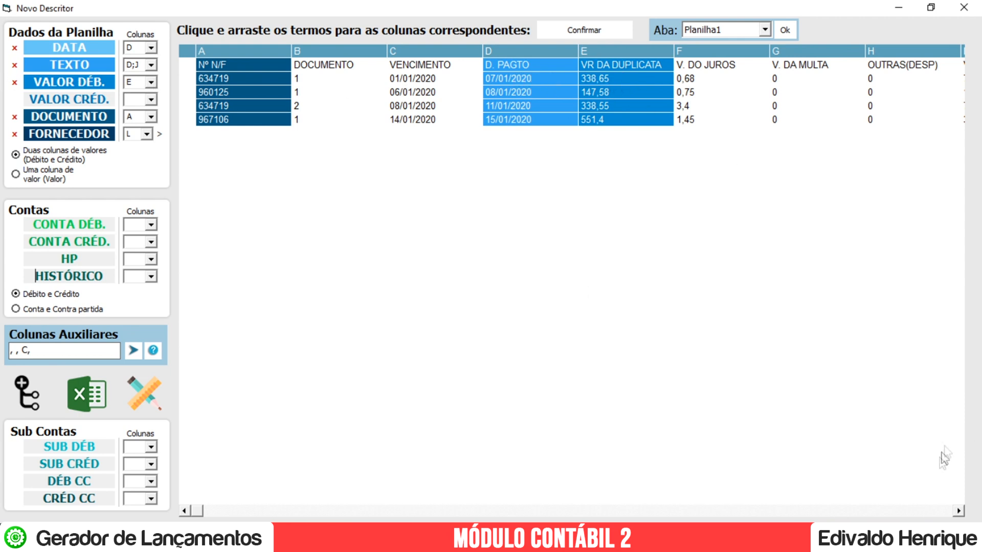
Confirm the descriptor with column C as the third auxiliary column, and read Planilha com desconto.xlsx into entries
click(958, 511)
click(958, 511)
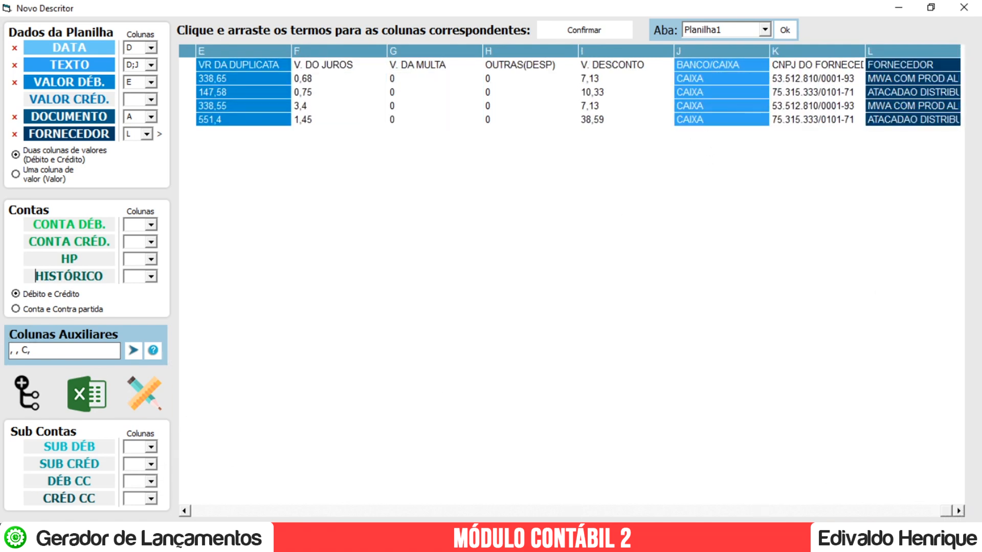
click(185, 511)
click(185, 511)
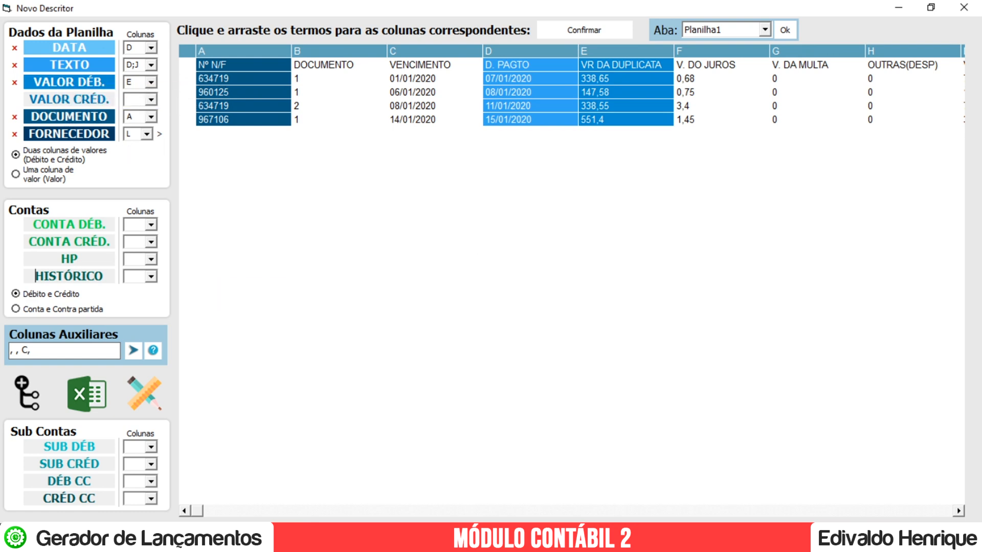
click(958, 510)
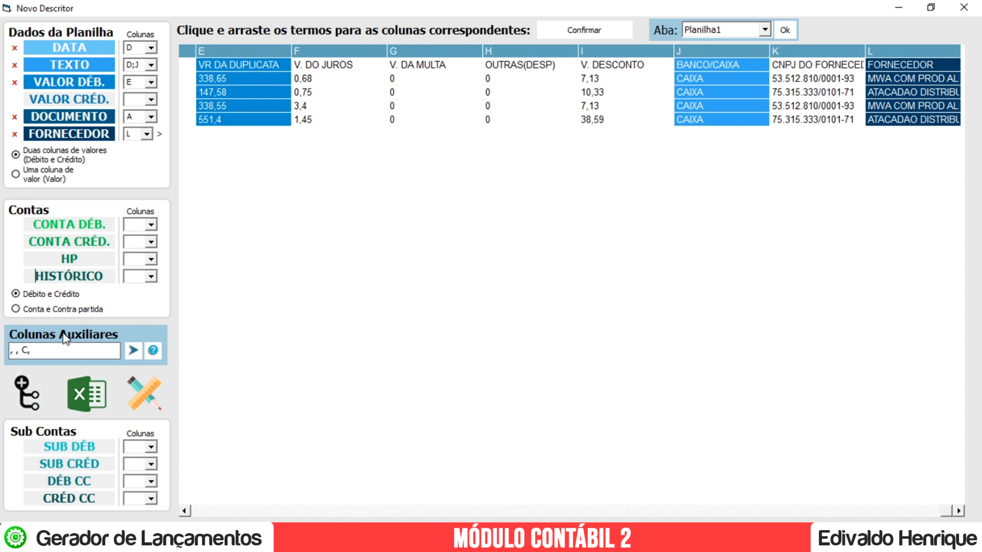
click(185, 511)
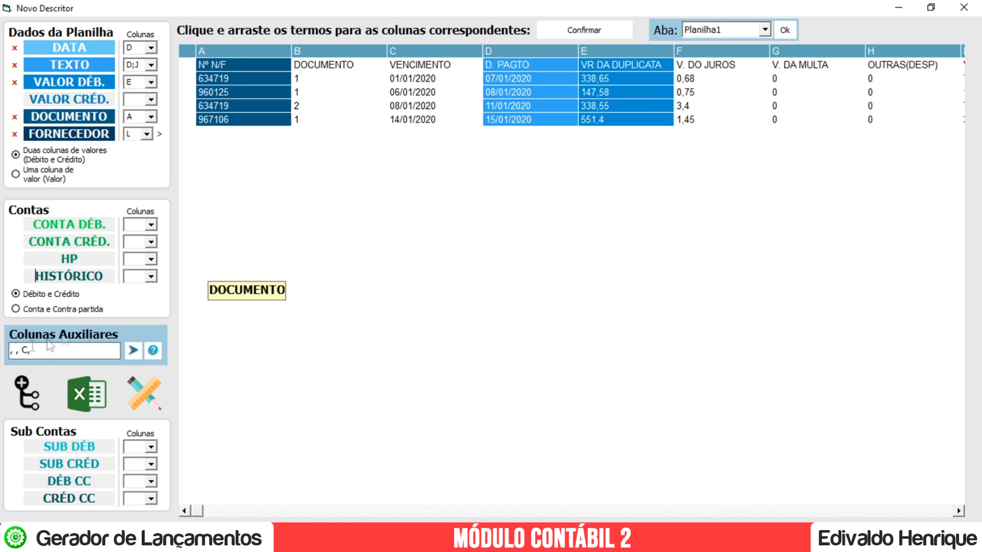
text(,)
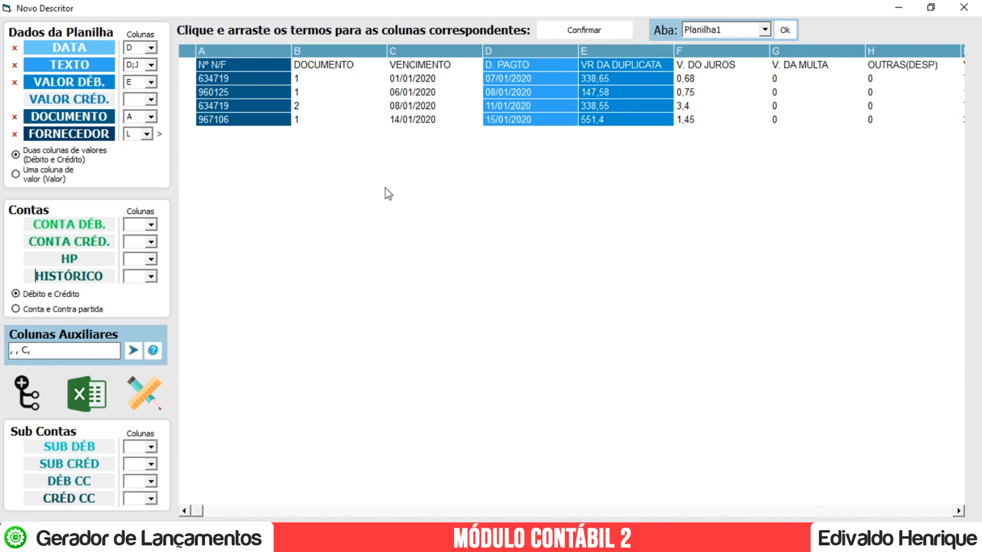
click(581, 29)
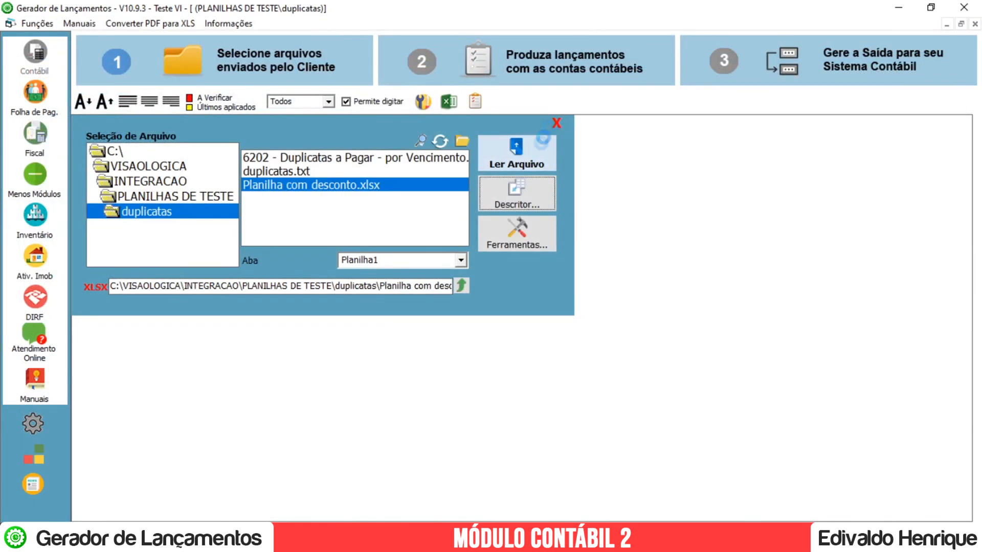
click(536, 146)
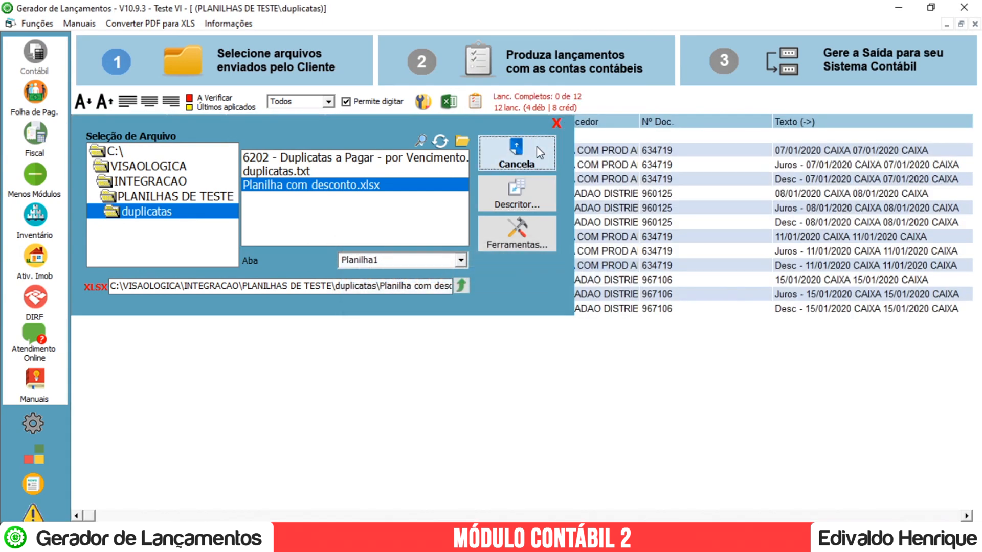
click(709, 181)
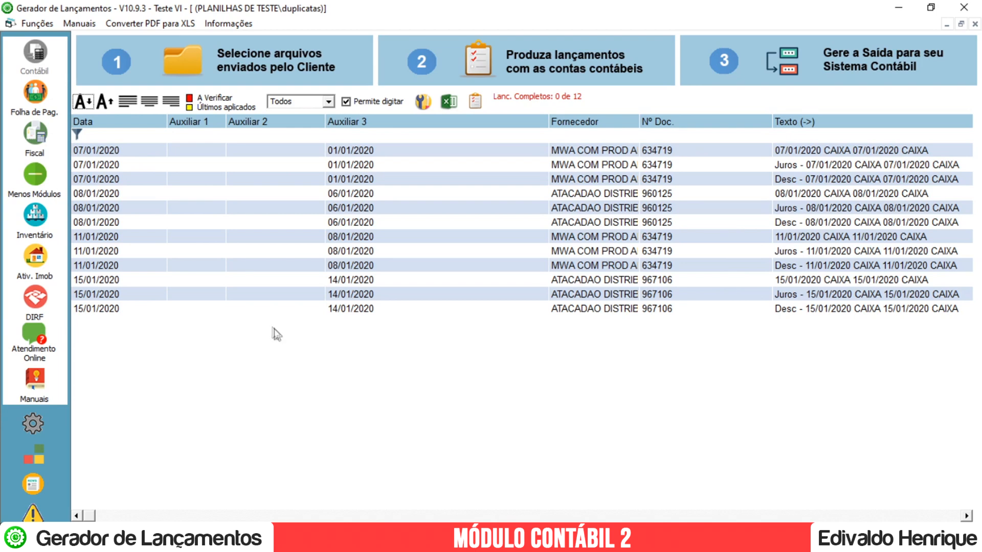
click(967, 516)
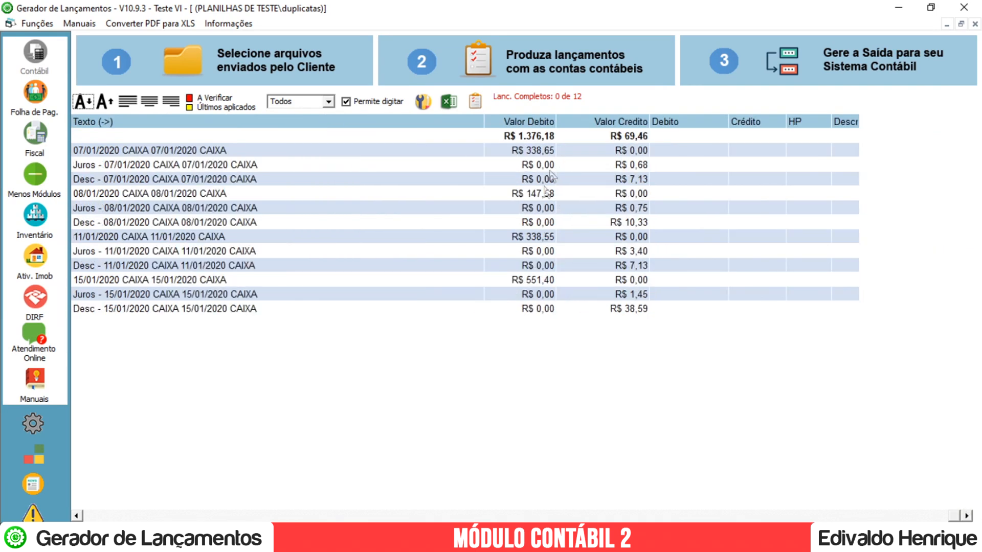
Apply the saved JUROS account rule, with debit 10 and credit 20, and close the account forms
click(496, 60)
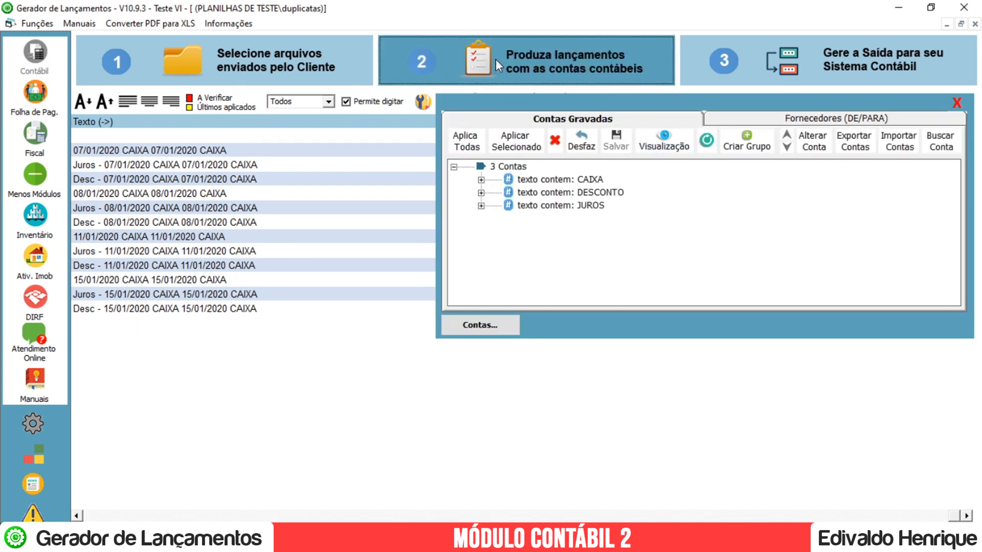
double_click(527, 206)
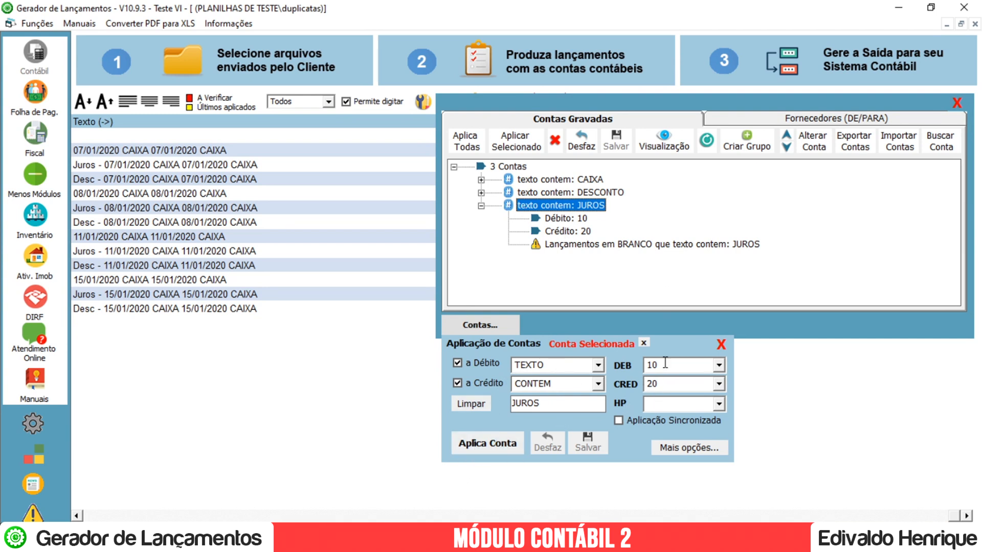
click(482, 444)
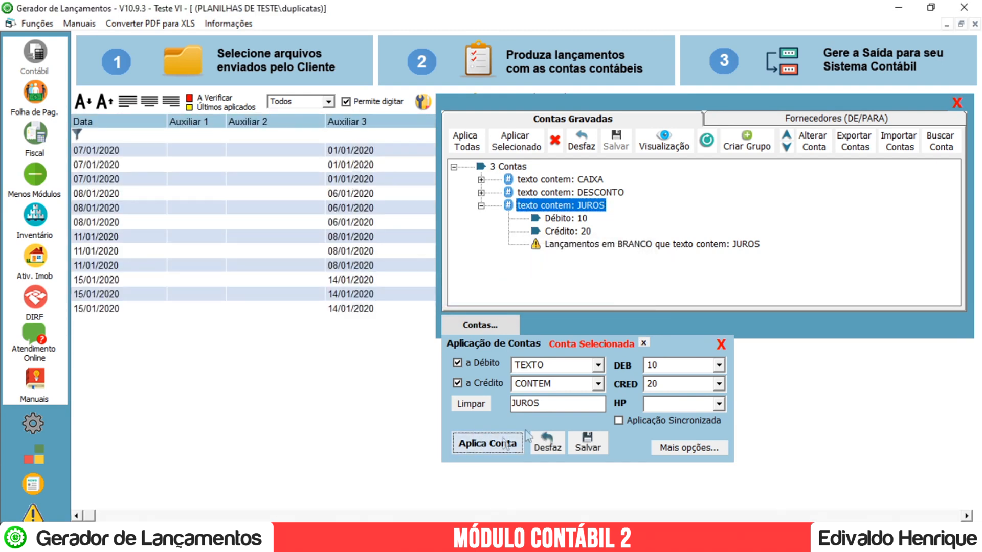
click(721, 345)
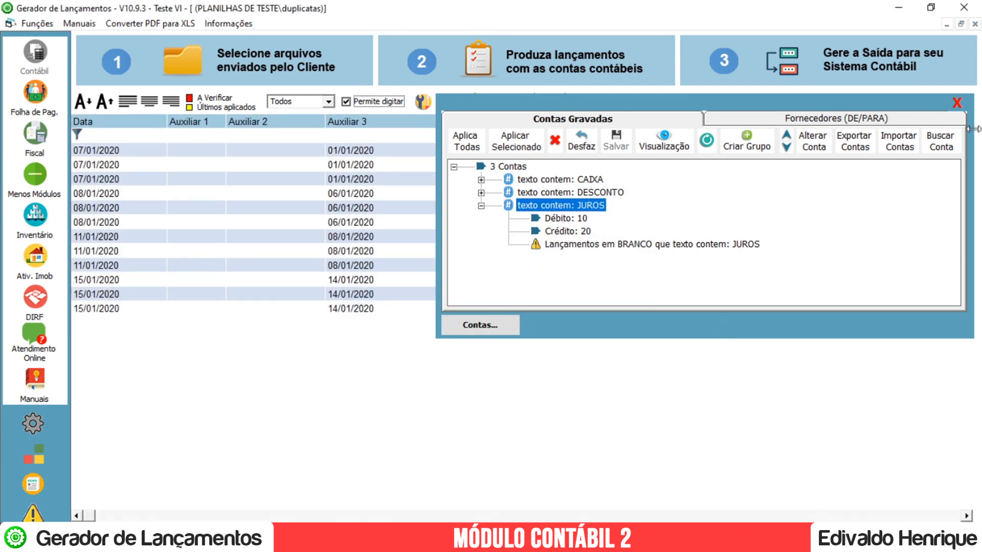
click(957, 102)
click(966, 516)
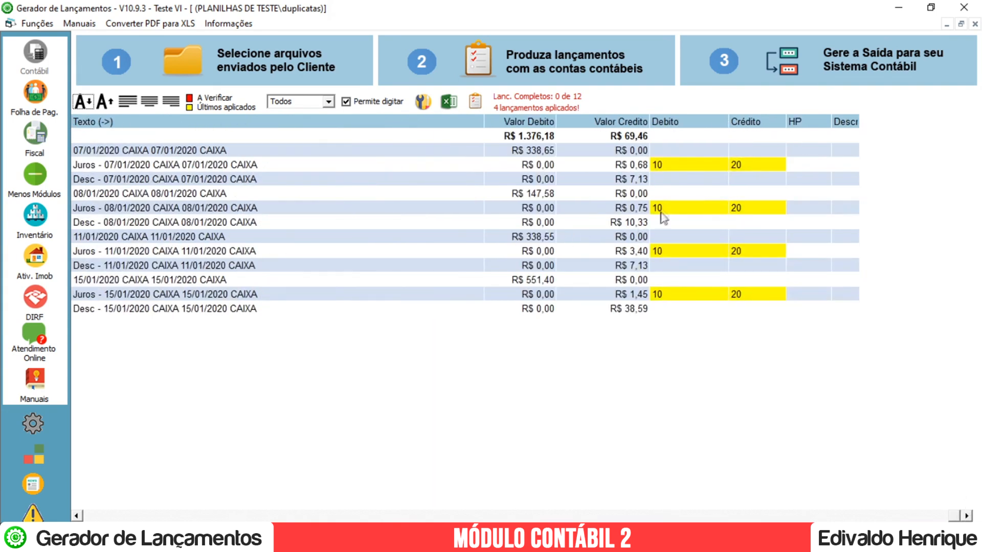
Apply the saved DESCONTO account rule, with debit 30 and credit 40, and close the account forms
click(491, 49)
click(495, 206)
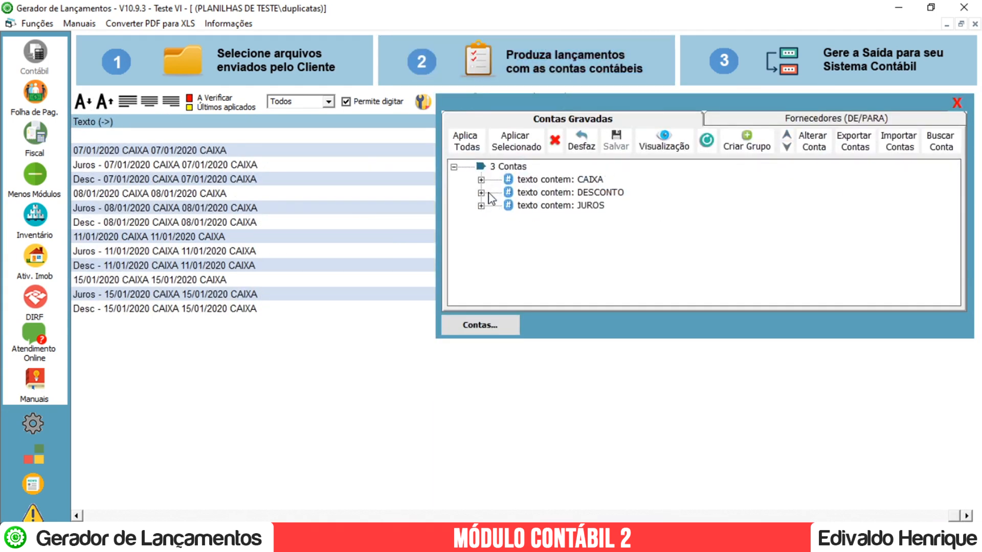
click(483, 193)
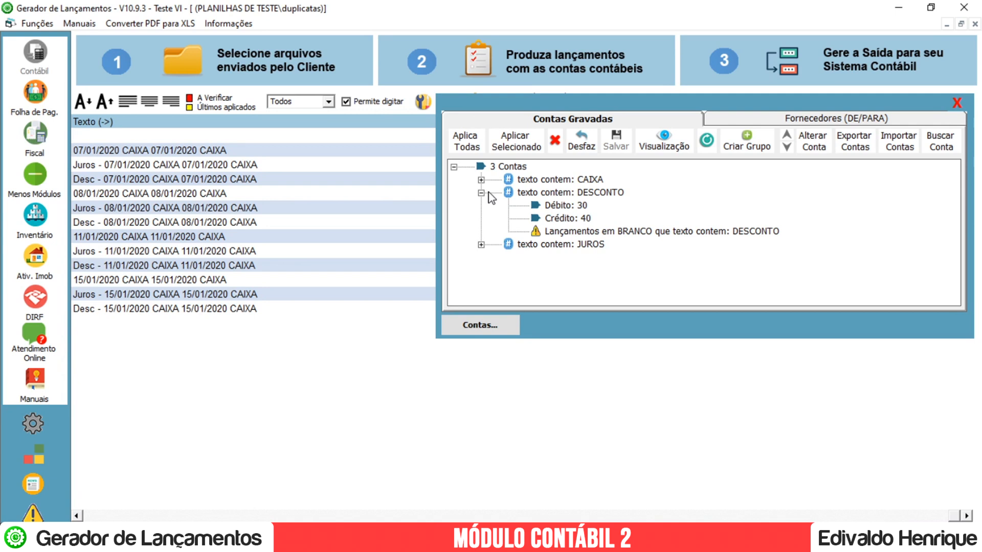
double_click(560, 193)
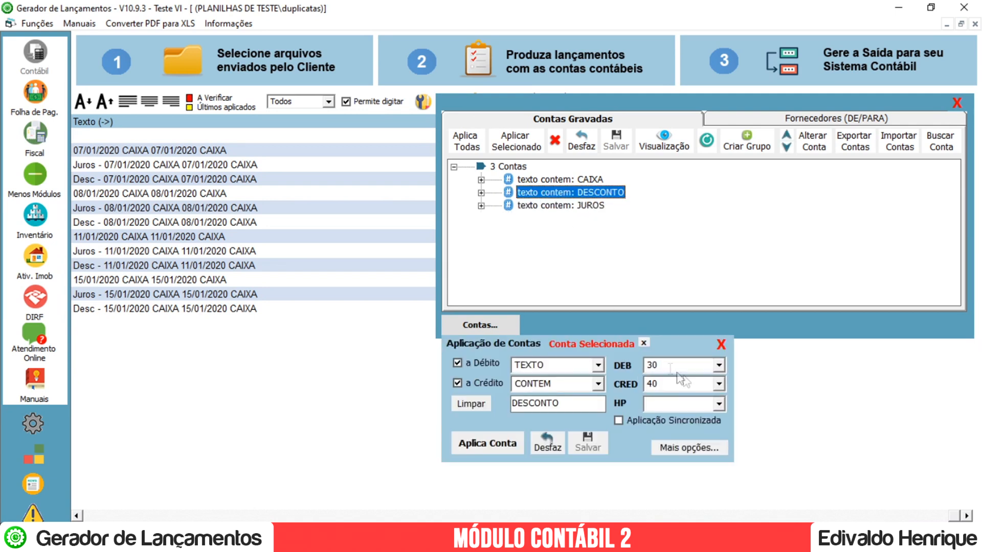
key(Return)
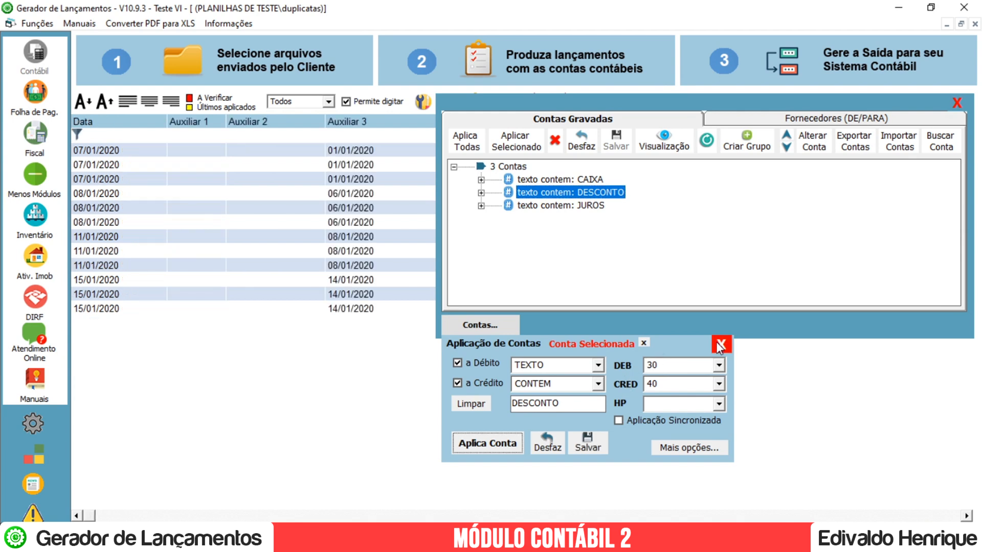
click(721, 345)
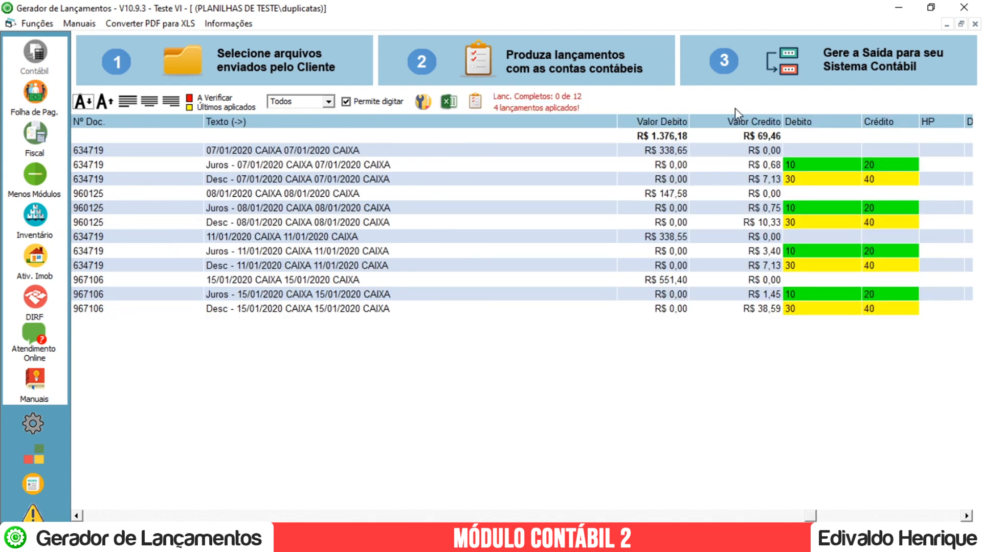
Apply the saved CAIXA account rule, with debit 40 and credit 50, and close the account forms
click(463, 55)
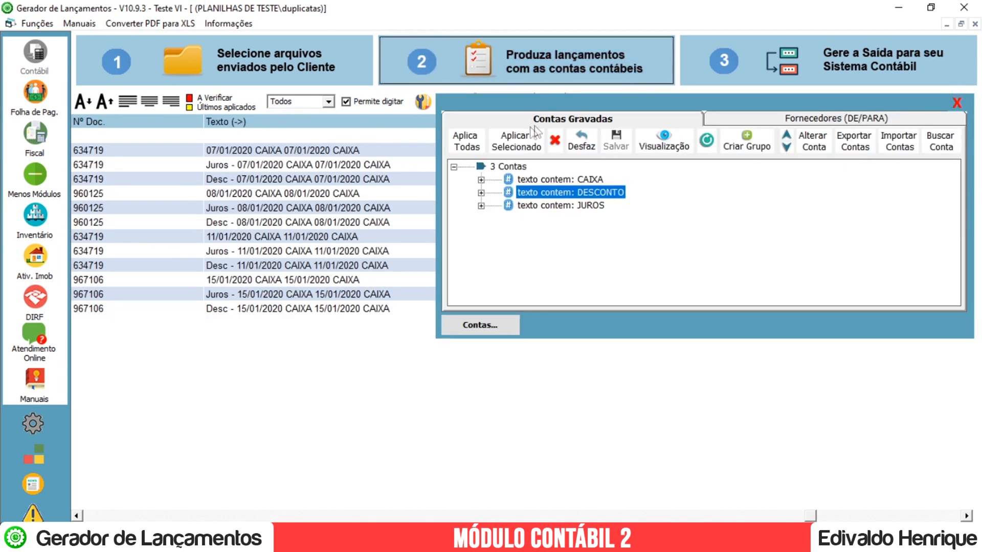
click(518, 180)
double_click(518, 180)
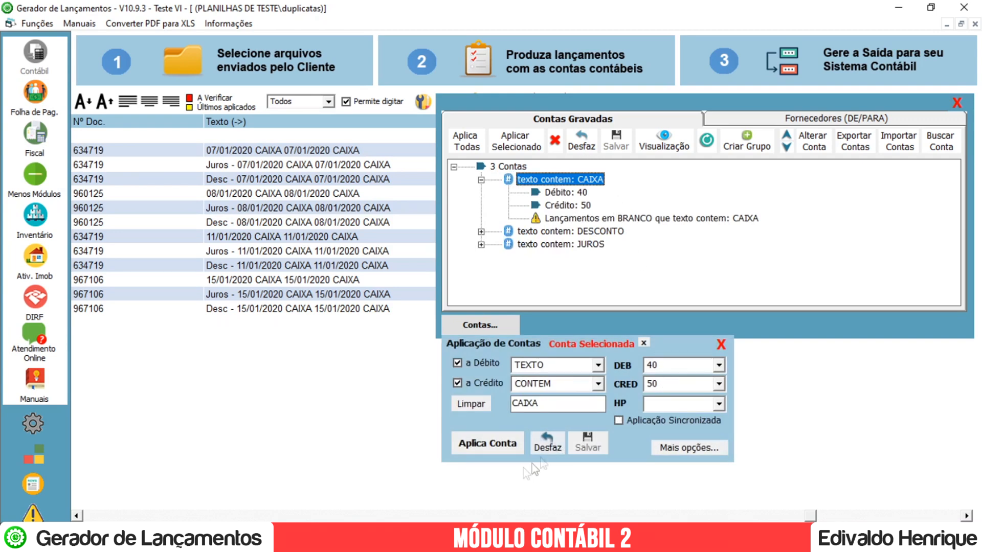
click(483, 445)
click(721, 345)
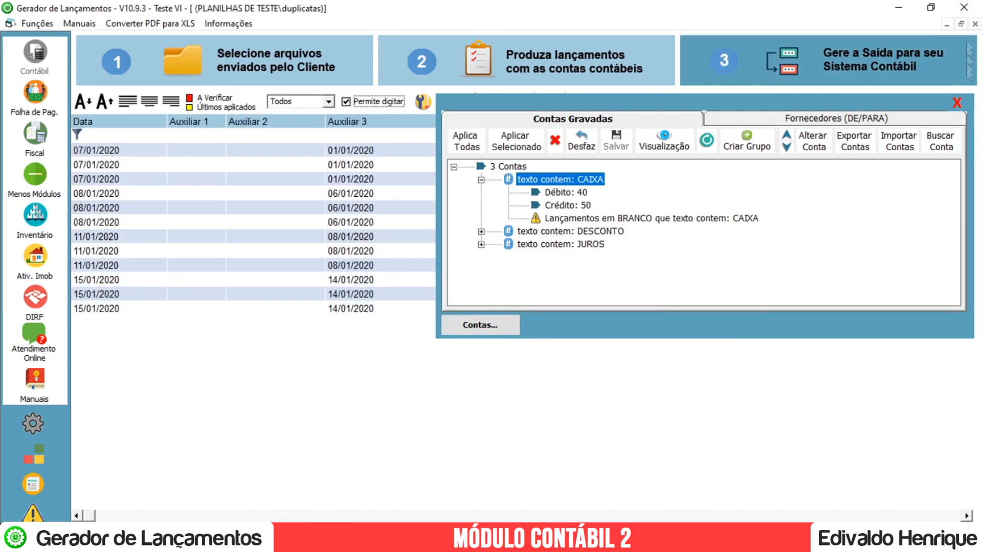
click(957, 102)
click(966, 517)
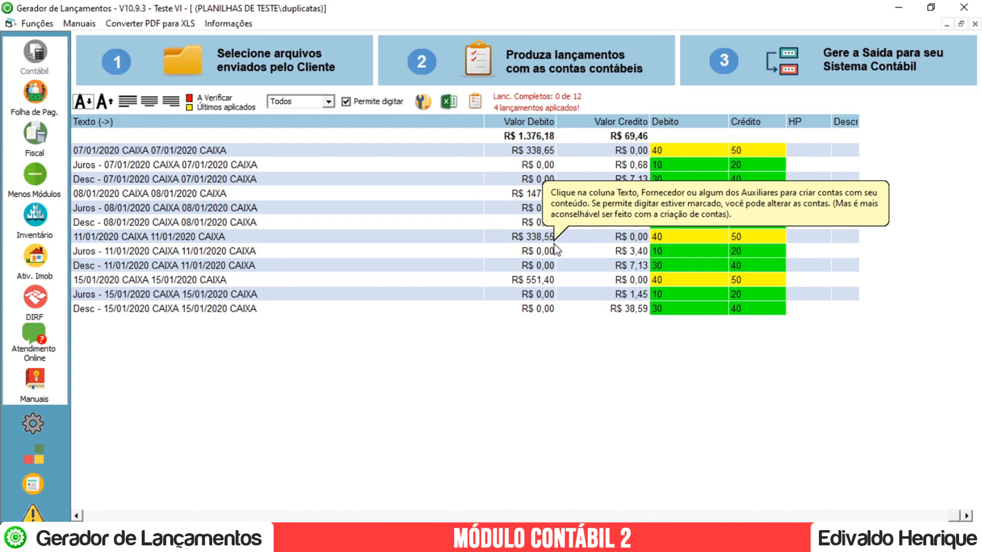
Set the output to the ERP Dominio - Baixas Entradas Novo Layout with company code 51
click(738, 52)
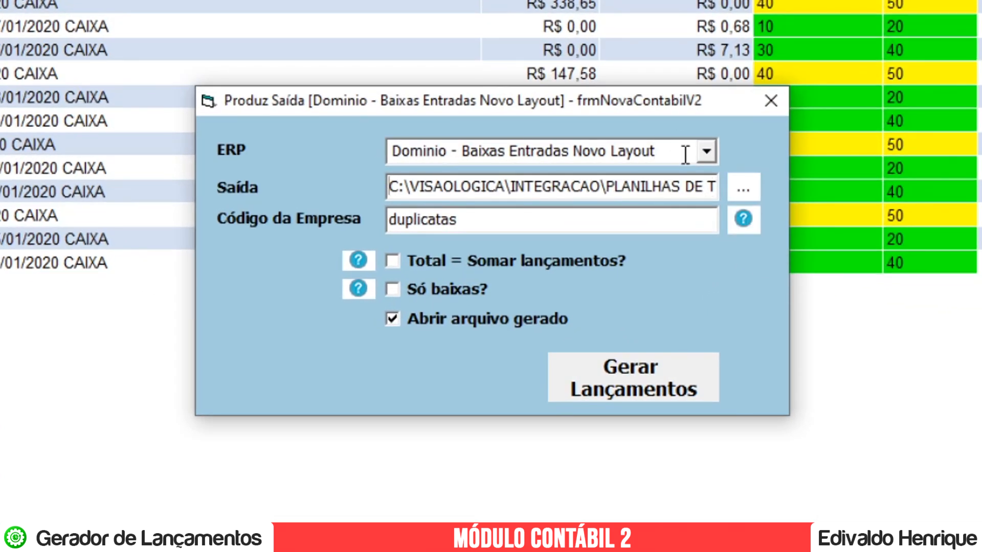
click(682, 176)
scroll(681, 189, up, 1)
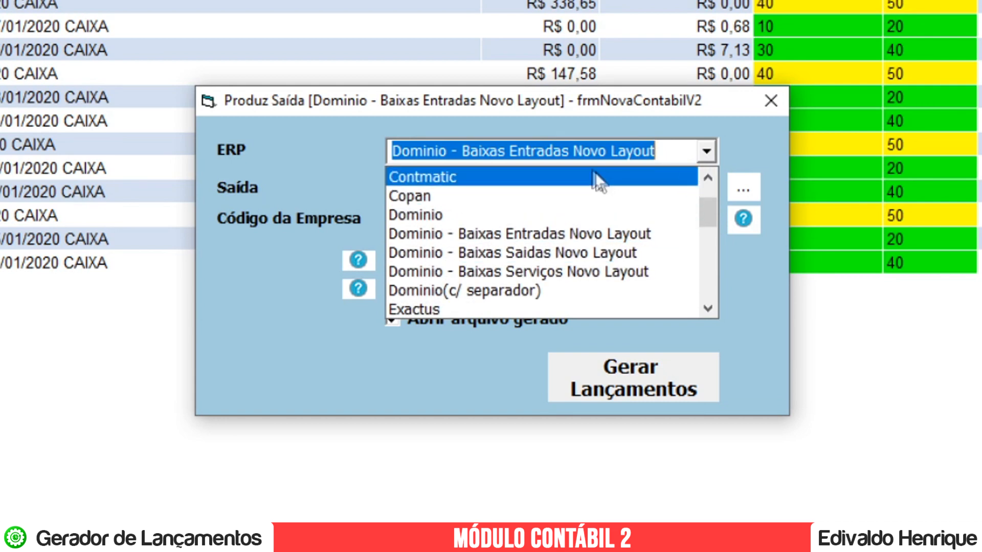
click(514, 240)
double_click(494, 225)
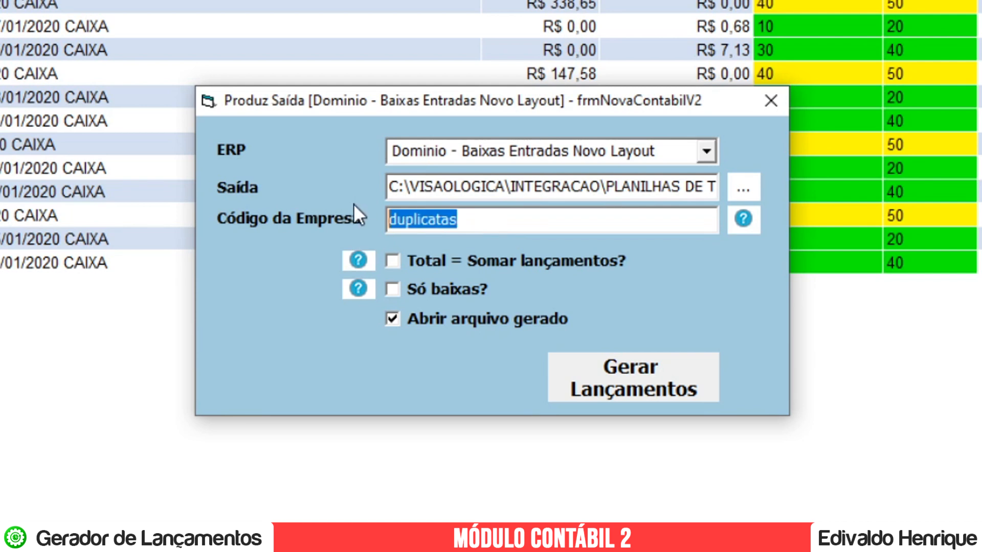
text(51)
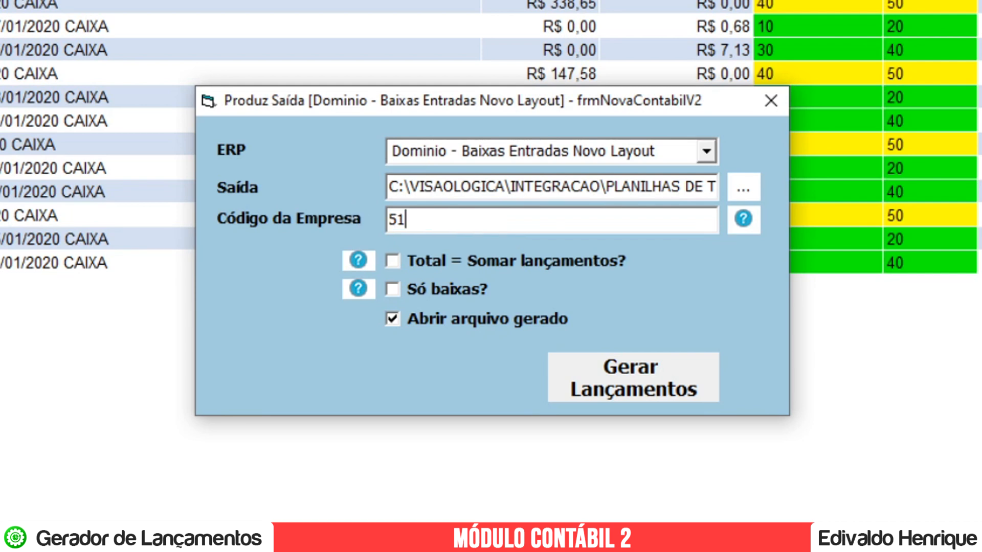
Generate the entries using 6202 - Duplicatas a Pagar - por Vencimento.xls as the Domínio report, then review and close duplicatas.txt
click(637, 371)
click(559, 290)
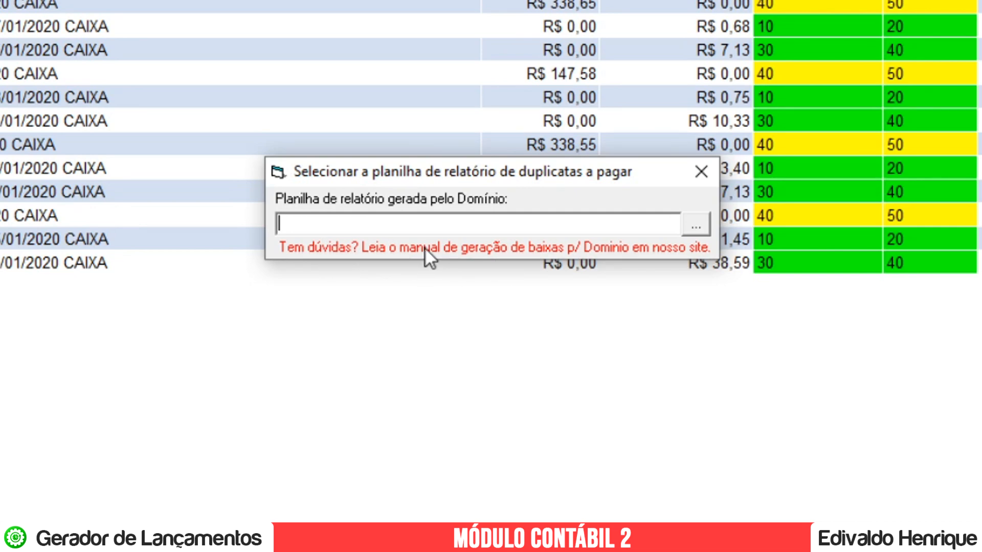
click(693, 225)
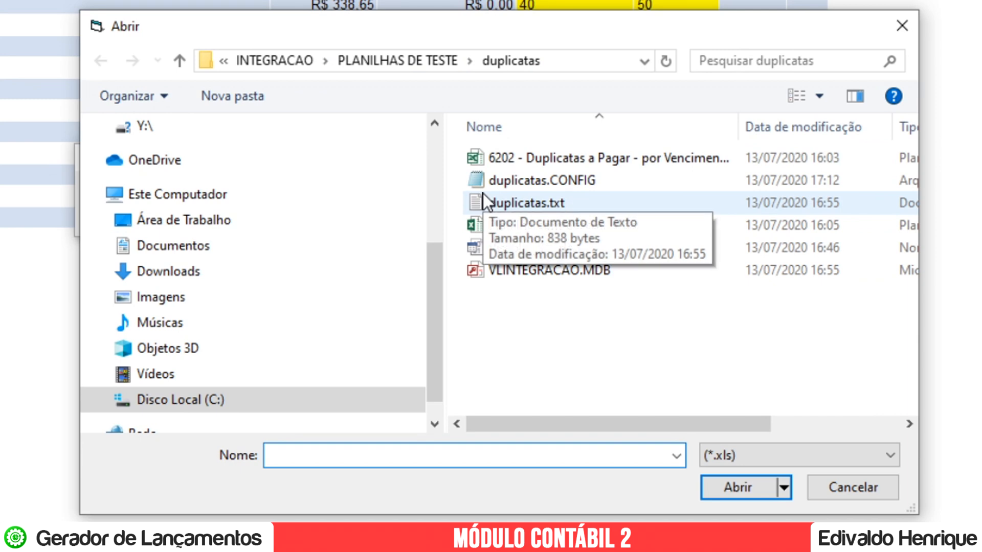
click(563, 155)
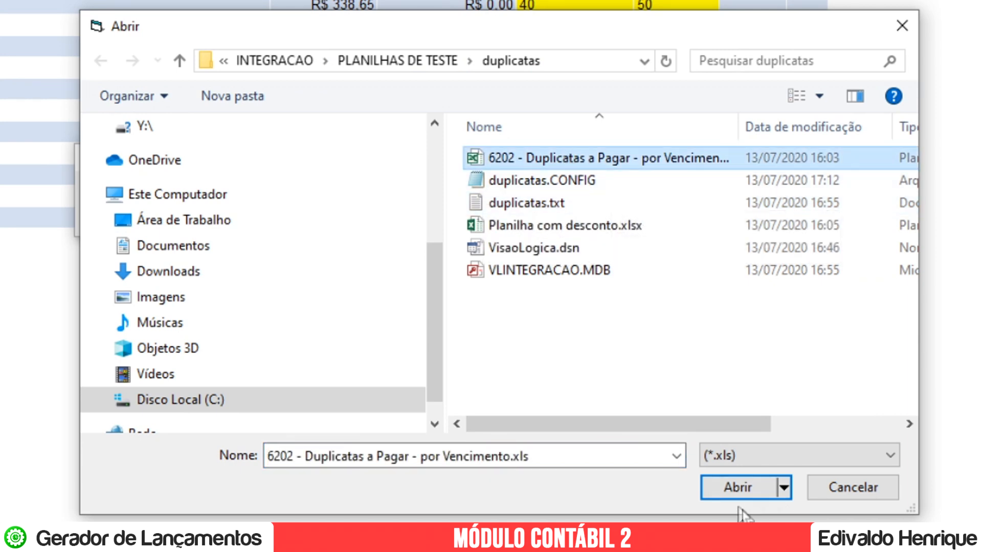
click(739, 489)
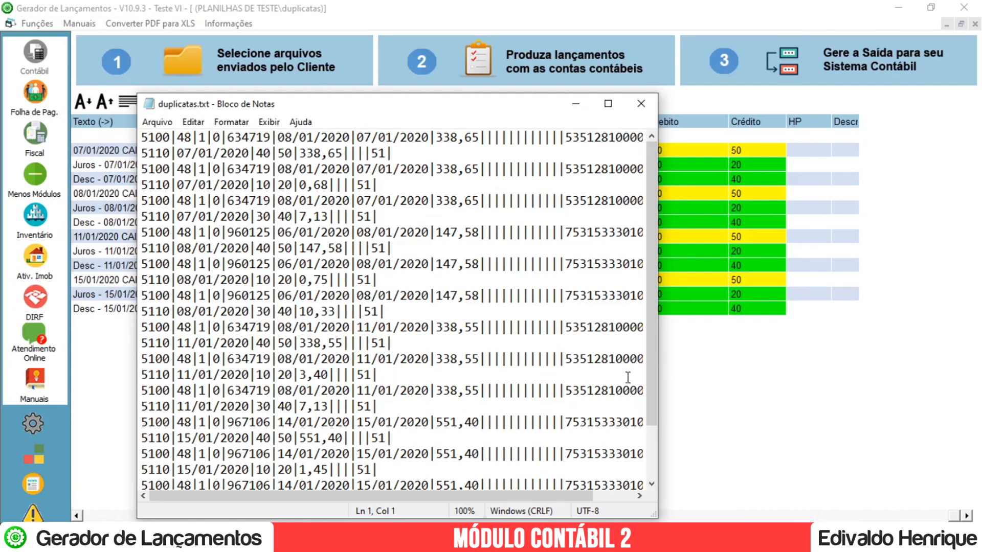
click(608, 104)
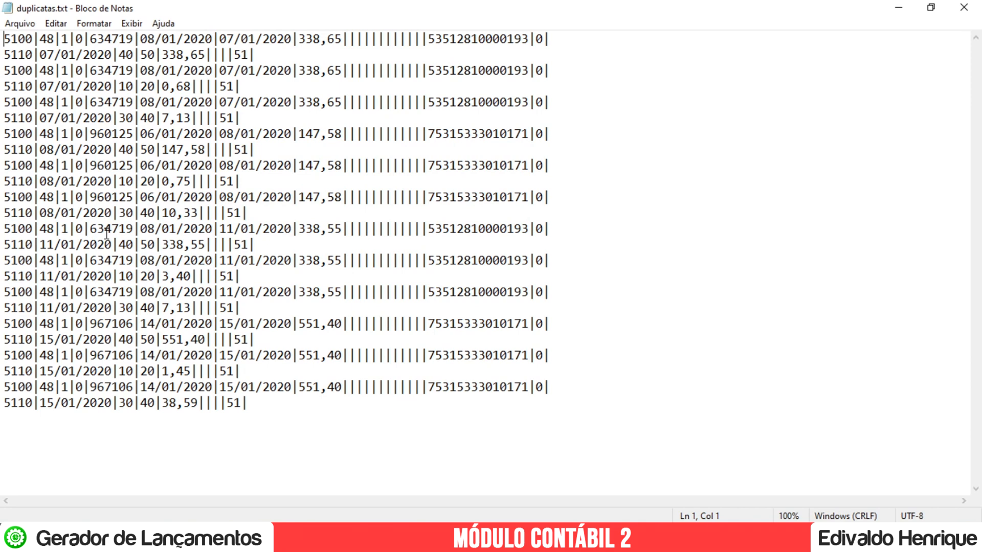
click(965, 7)
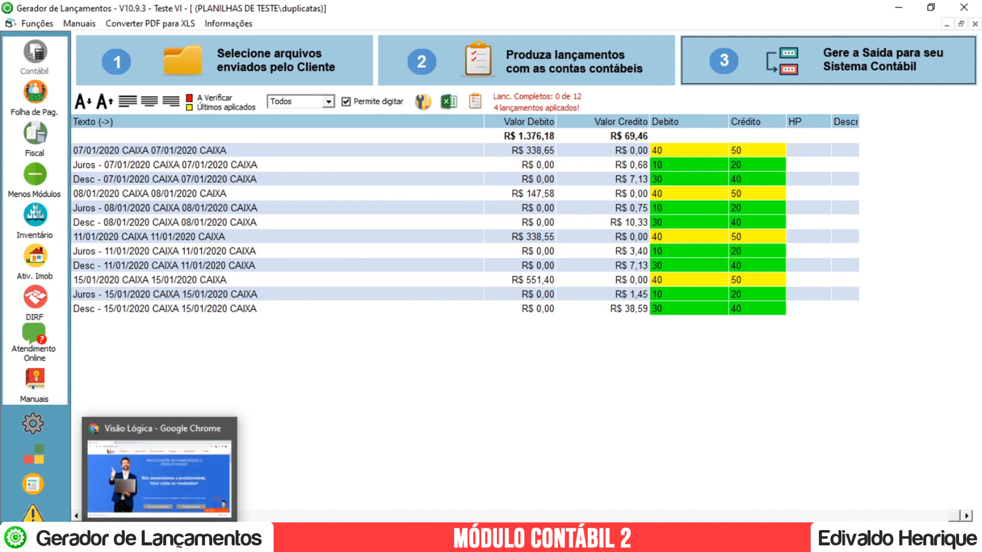
Switch to Chrome and view the Visão Lógica website and its blog
click(158, 487)
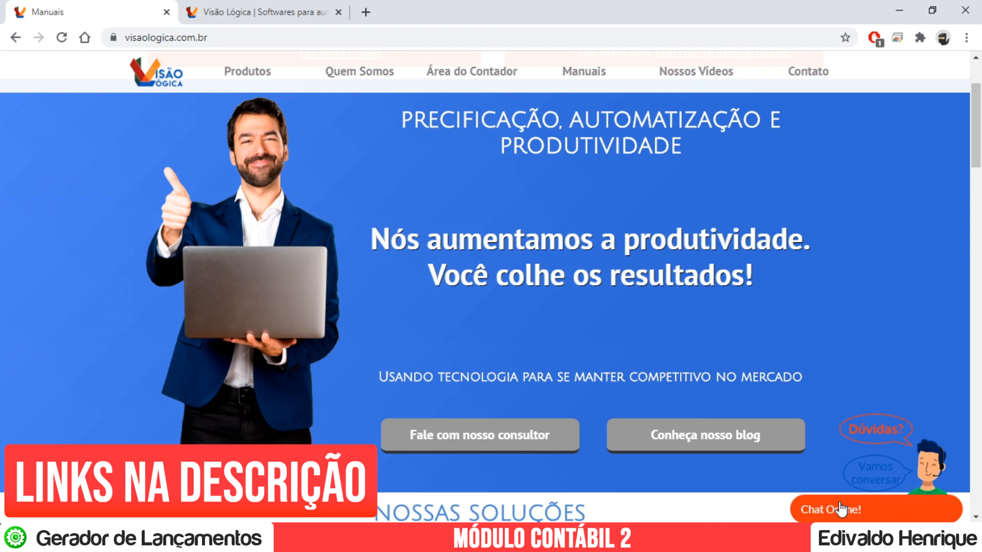
click(239, 2)
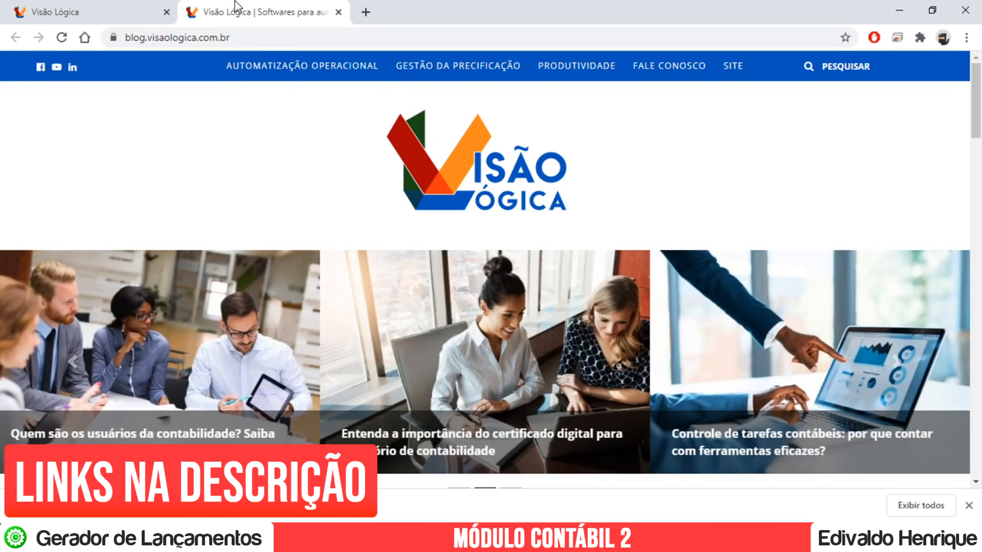
Skim the blog's articles and open the Gerador de Lançamentos manuals on the Visão Lógica site
scroll(299, 149, down, 3)
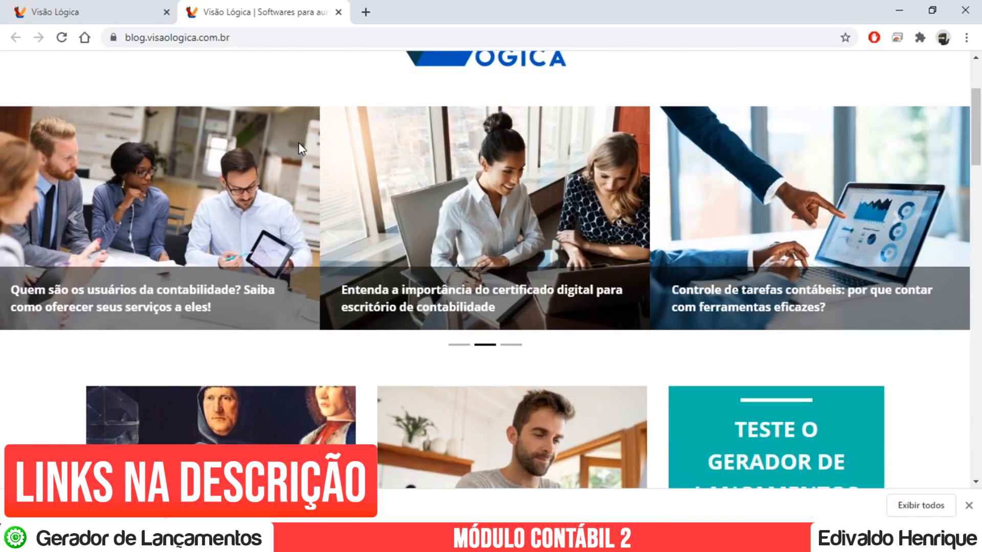
scroll(299, 151, down, 5)
click(33, 3)
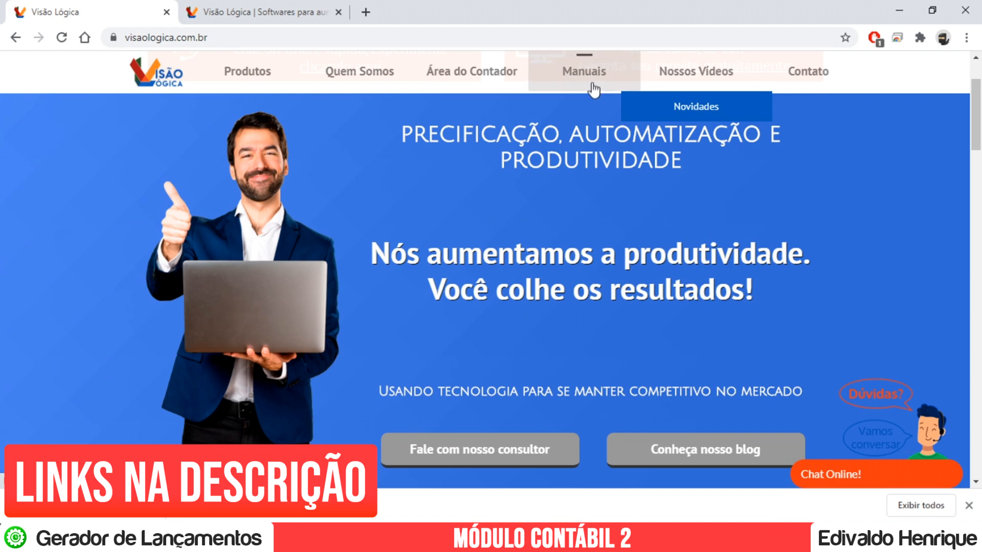
click(594, 81)
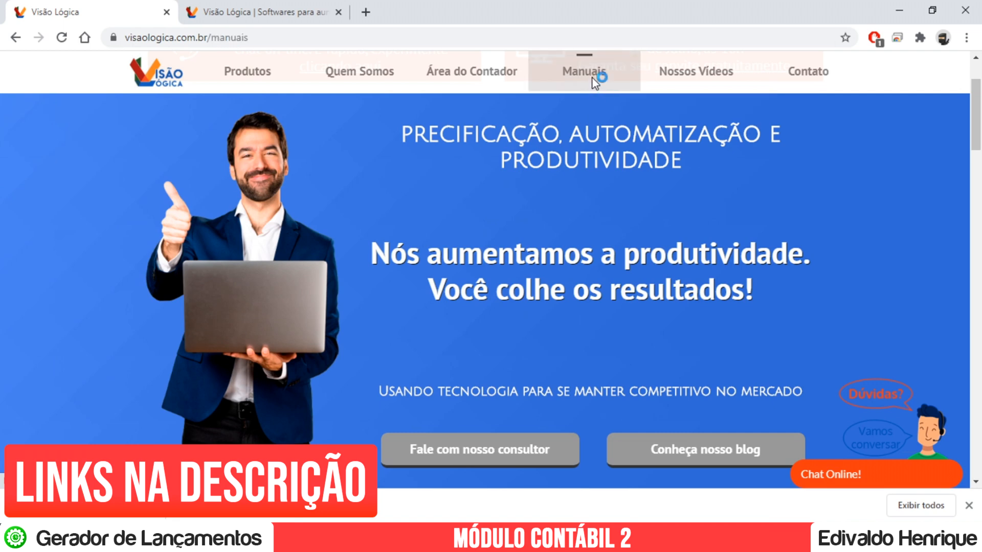
scroll(286, 219, down, 3)
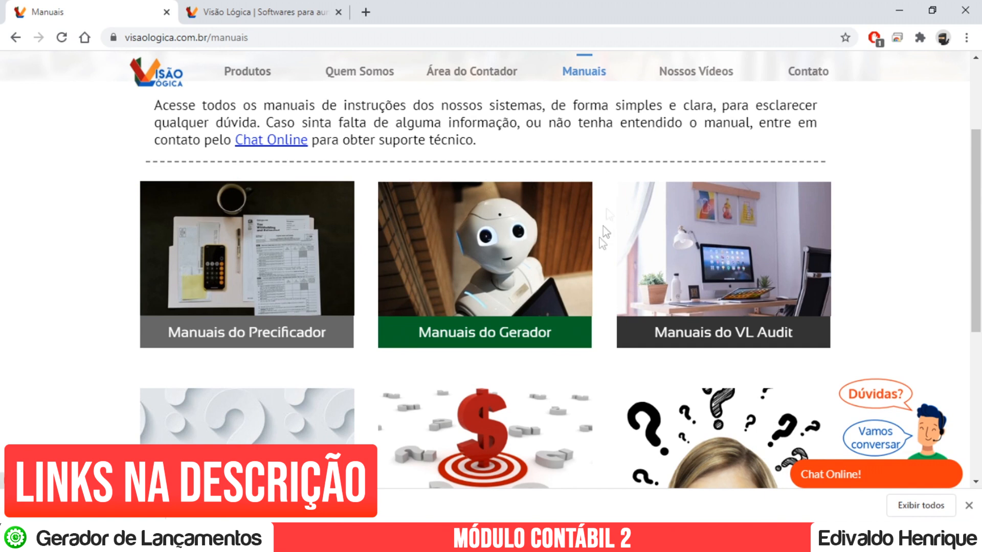
click(486, 247)
scroll(487, 243, down, 3)
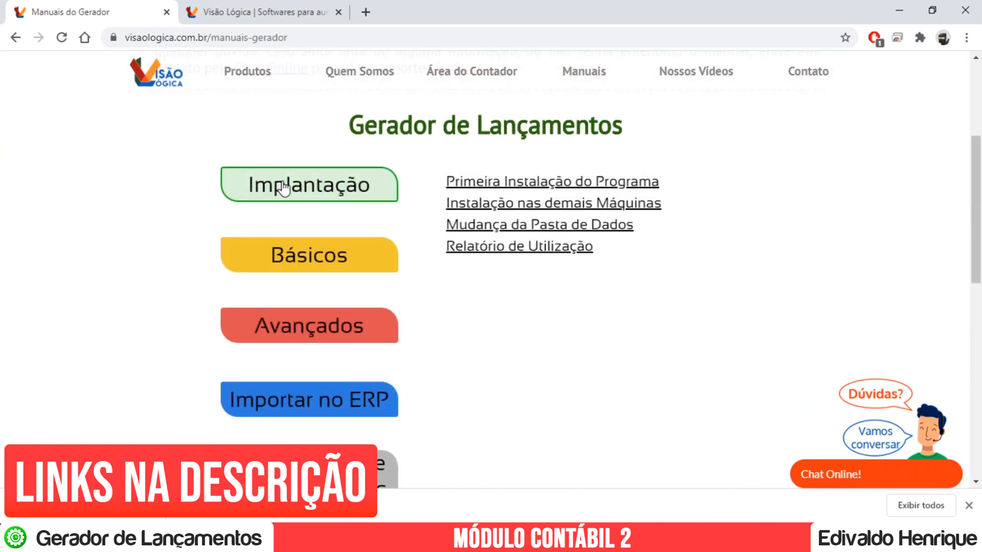
Examine the Básicos, Avançados and Importar no ERP manual lists for the Gerador de Lançamentos
click(296, 263)
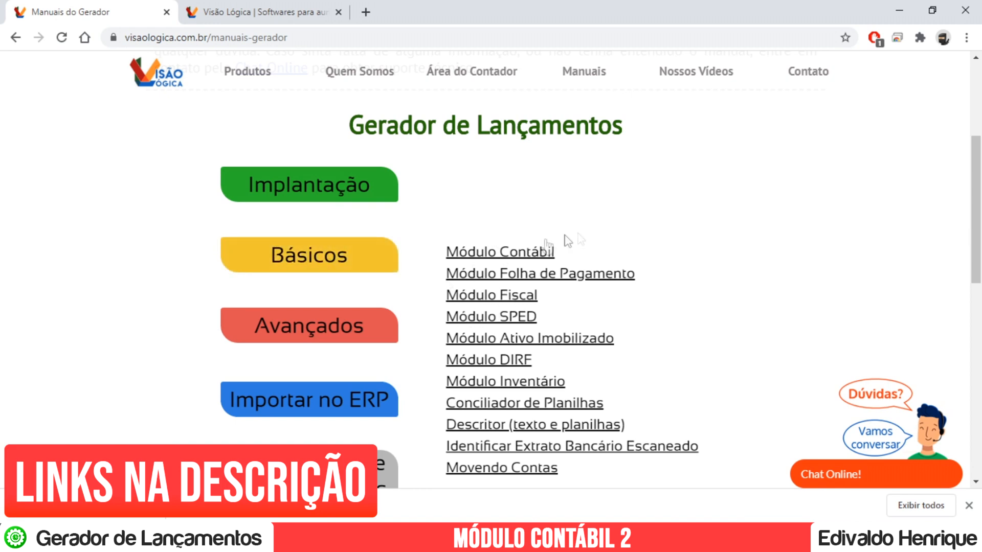
click(342, 330)
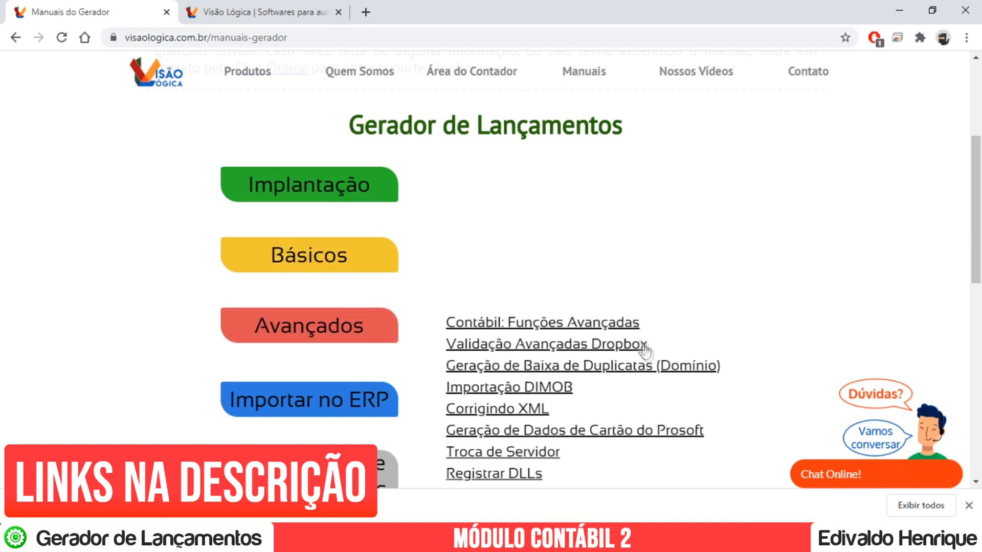
scroll(634, 337, down, 3)
click(366, 259)
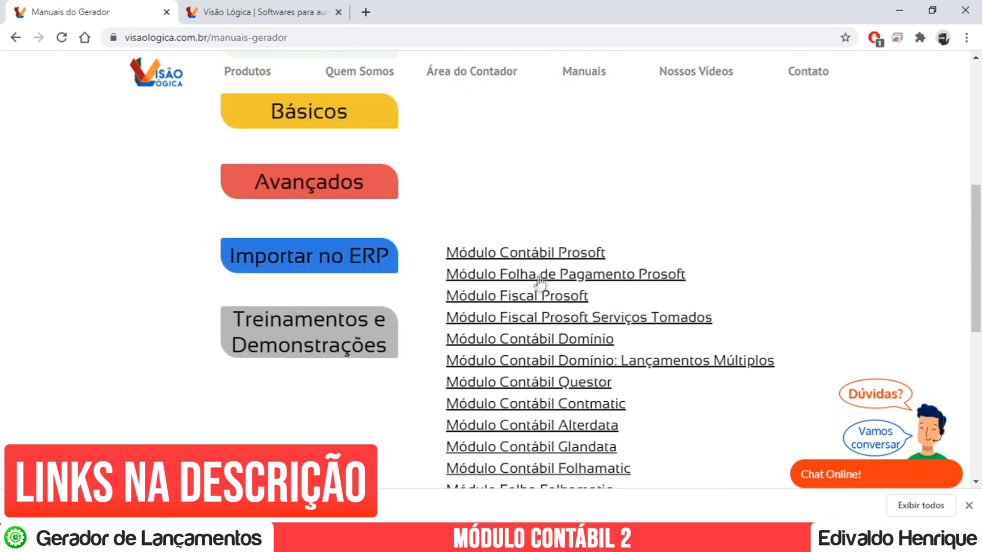
scroll(537, 271, up, 4)
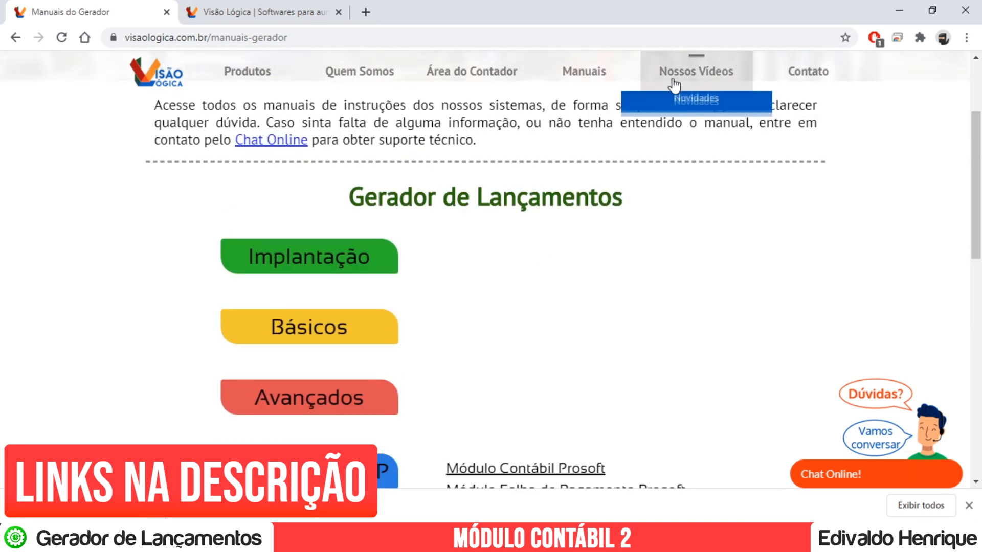
View the site's Nossos Vídeos page down to the Gerador de Lançamentos workshop videos
click(674, 72)
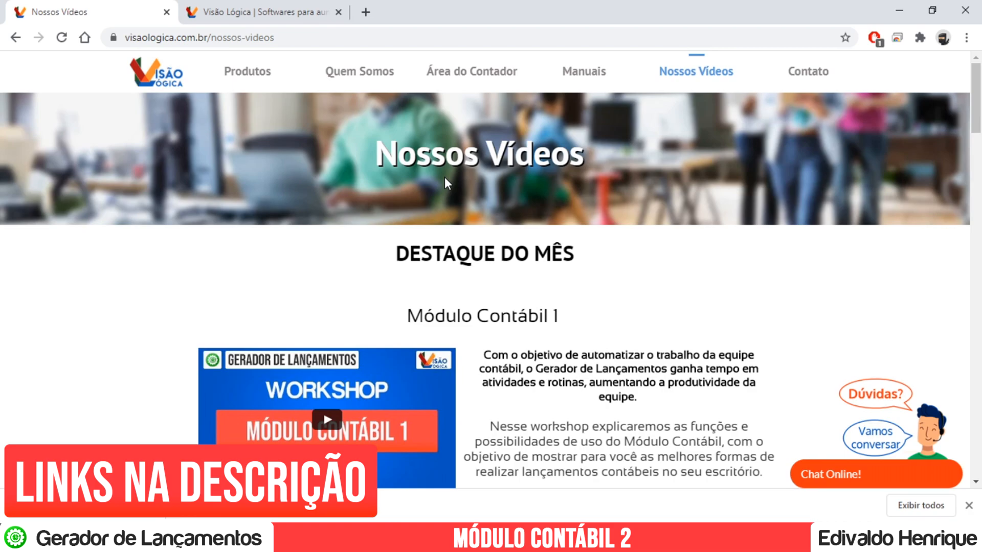
scroll(445, 180, down, 4)
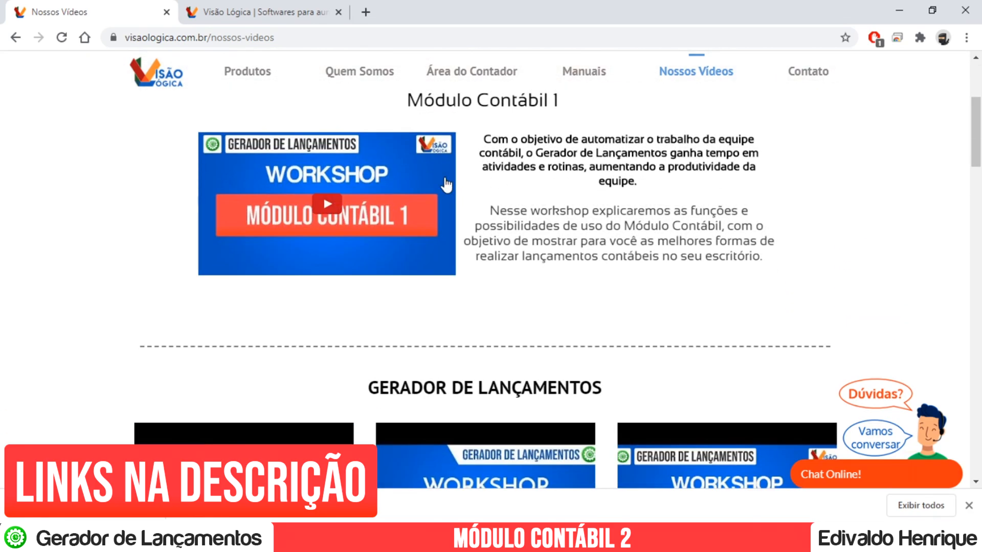